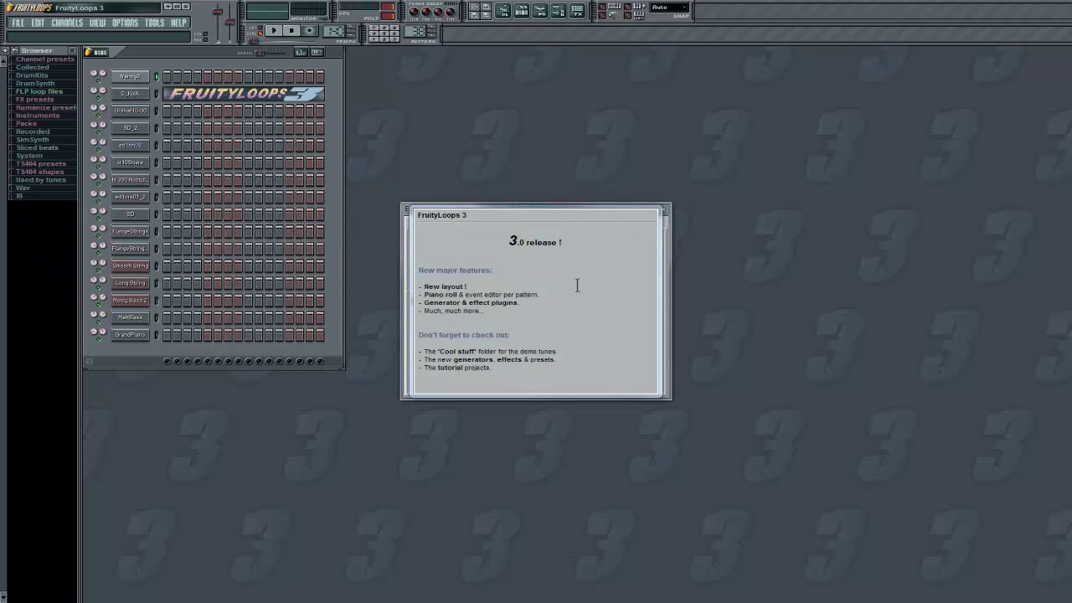
Step: Dismiss the release splash and set the MIDI remote control input to USB Midi Cable in the environment settings
left_click(567, 209)
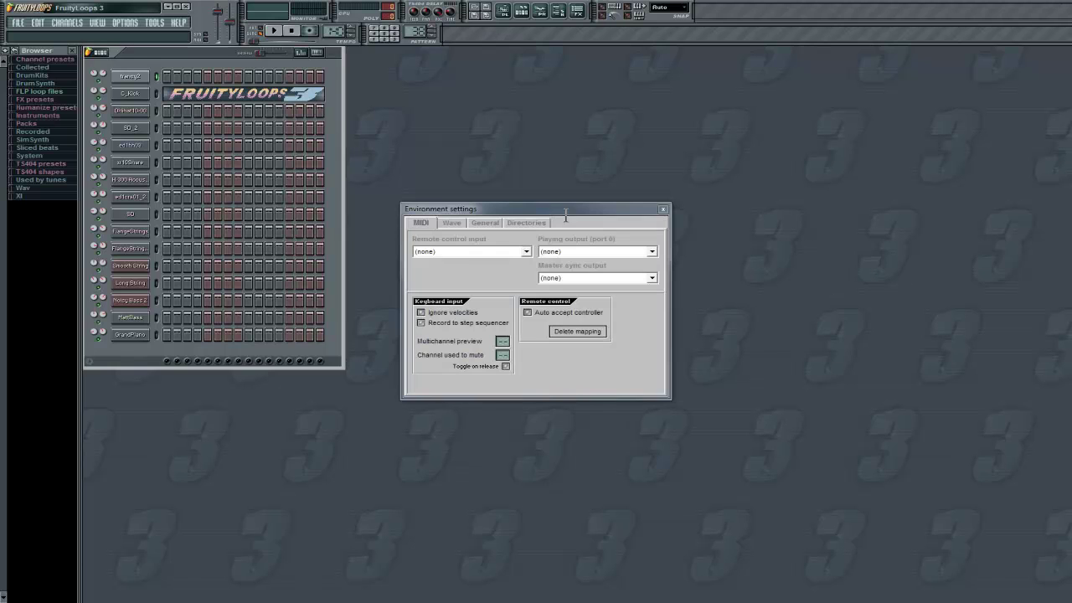
mouse_move(489, 208)
left_mouse_down()
mouse_move(488, 189)
mouse_move(508, 168)
mouse_move(475, 197)
left_mouse_up()
left_click(473, 231)
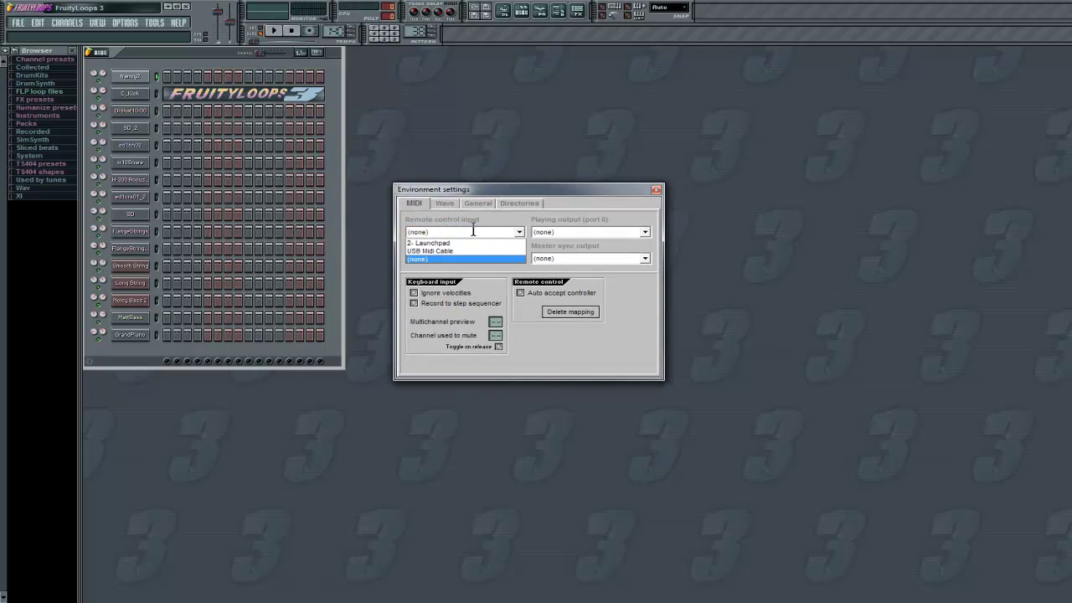
left_click(513, 248)
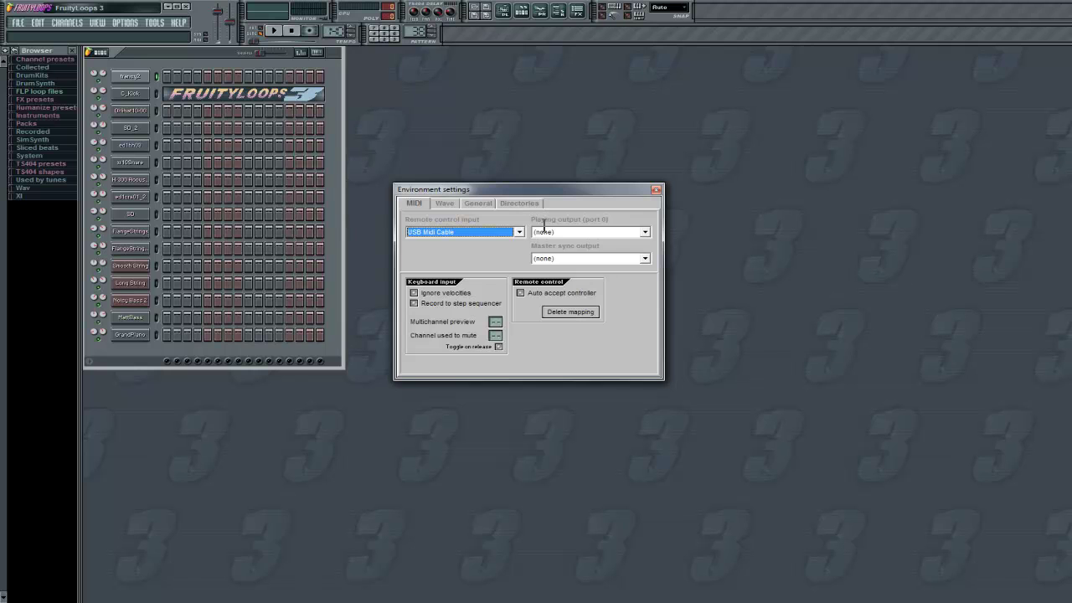
Step: Review the MIDI playing and sync output choices, the sound driver list, the general options and the directory settings
left_click(559, 232)
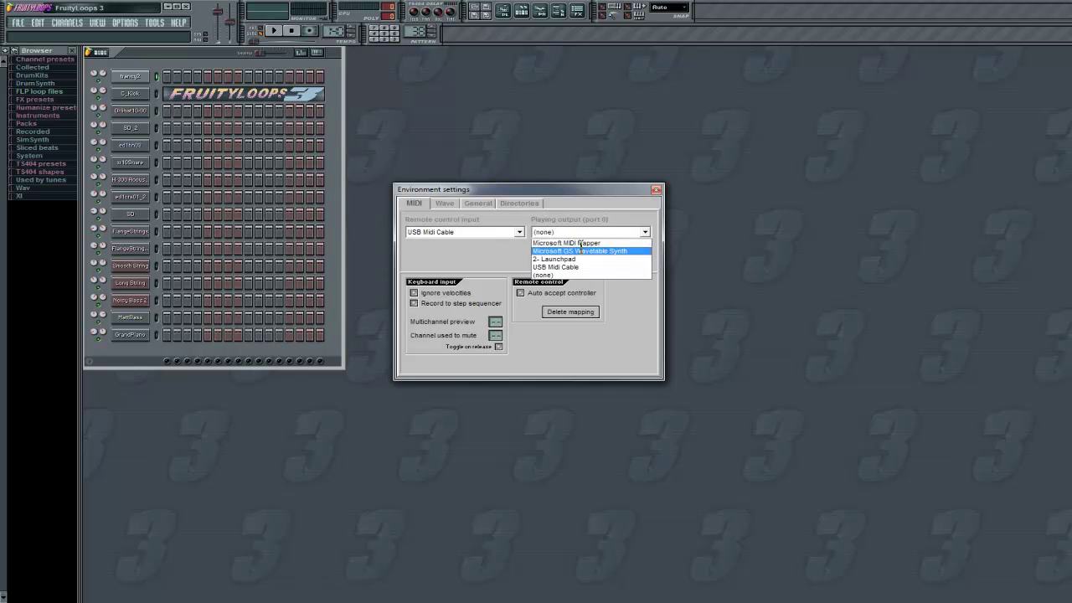
left_click(578, 234)
left_click(582, 258)
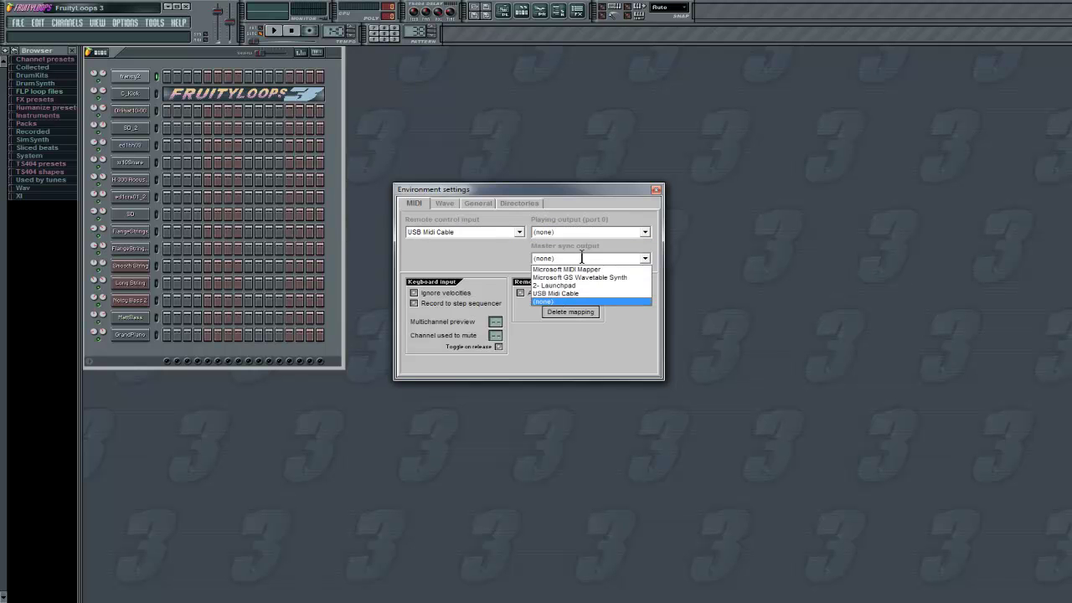
left_click(572, 282)
left_click(455, 205)
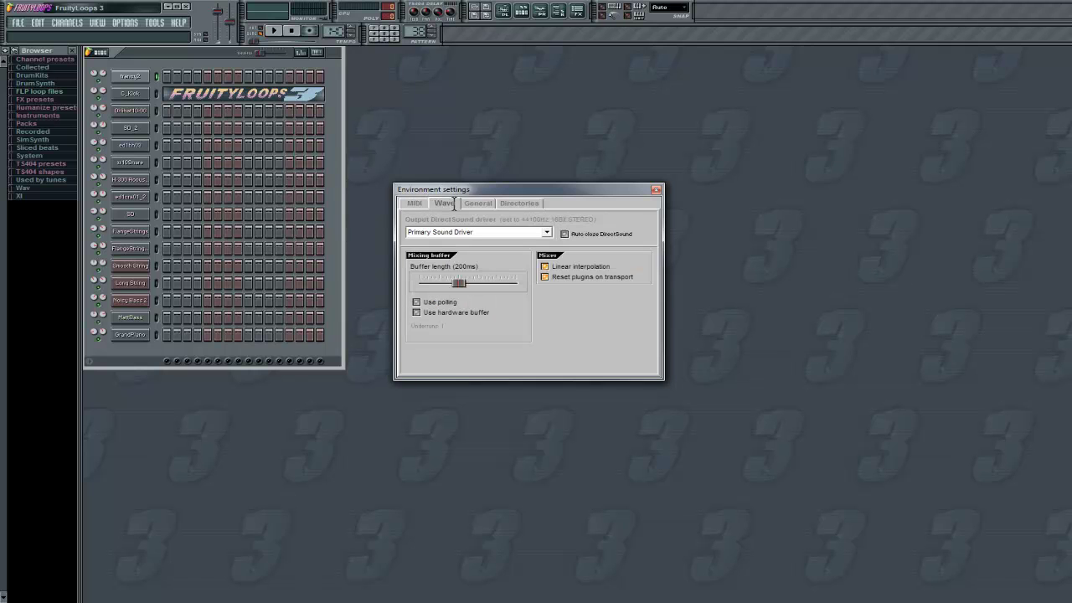
left_click(459, 232)
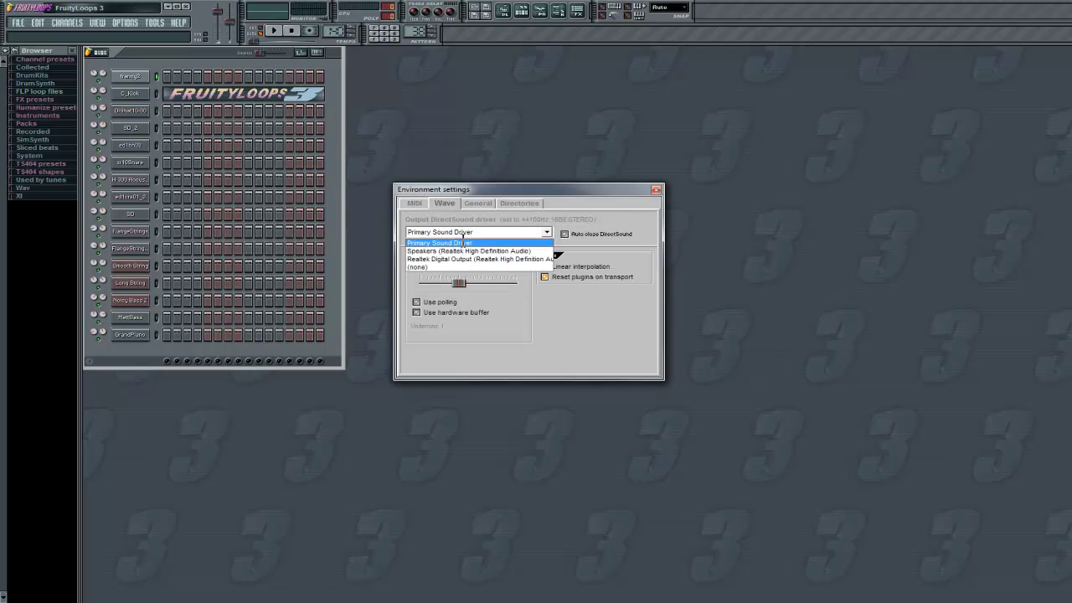
left_click(462, 233)
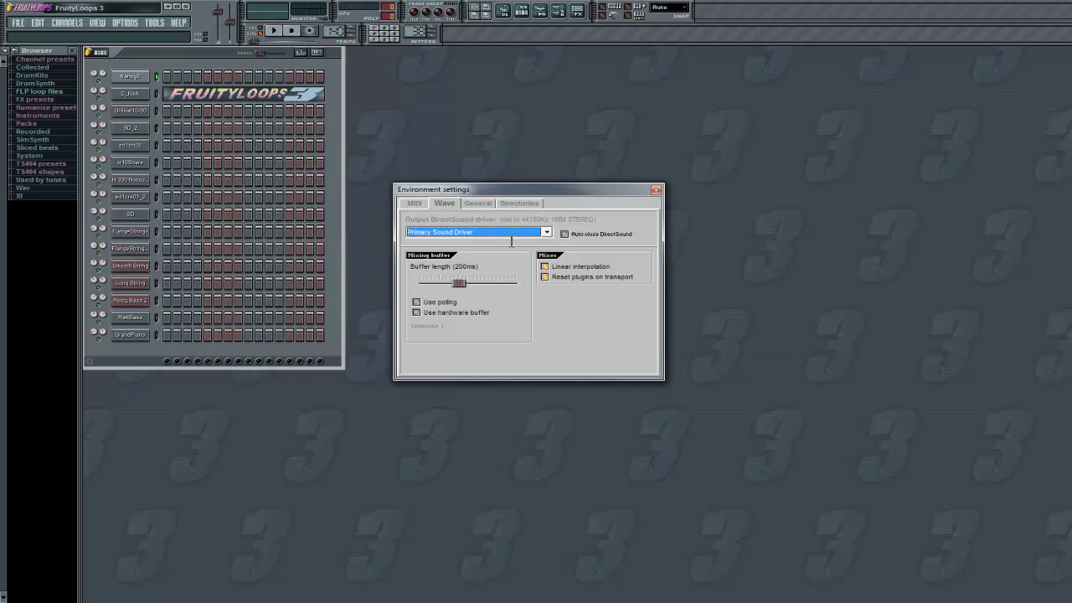
left_click(475, 203)
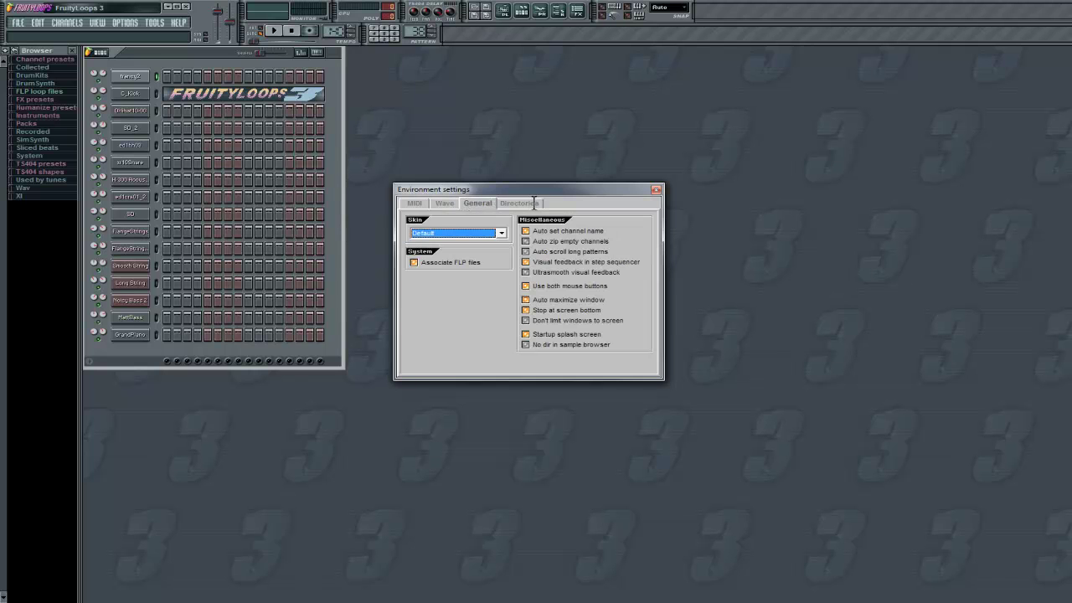
left_click(534, 203)
left_click(412, 203)
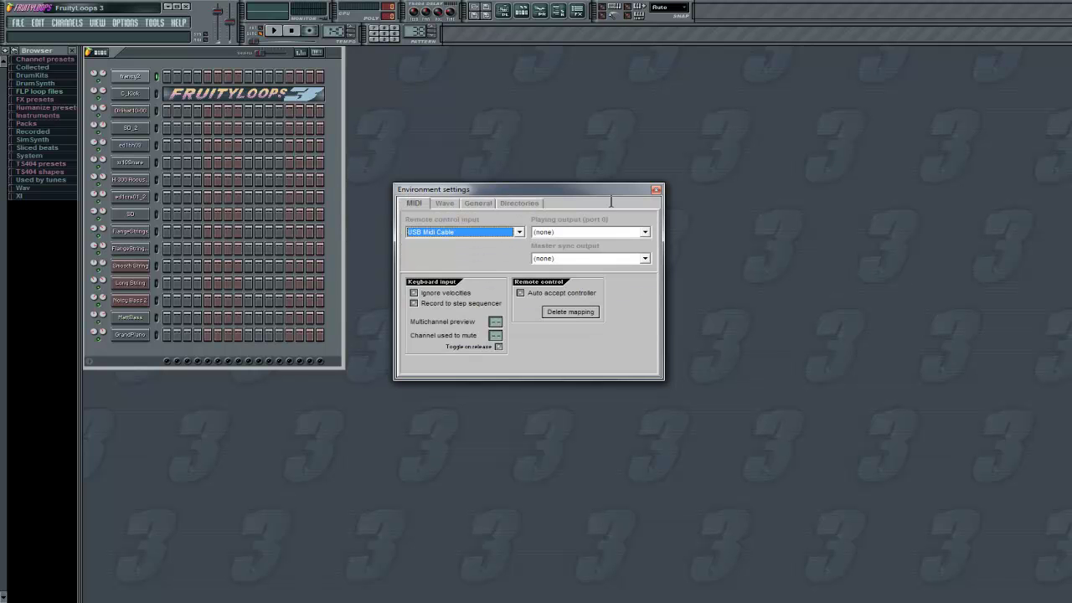
Step: Add the Documents\Sample Pack Library folder to the browser directories, close the settings and widen the browser to fit its full name
left_click(525, 203)
left_click(556, 239)
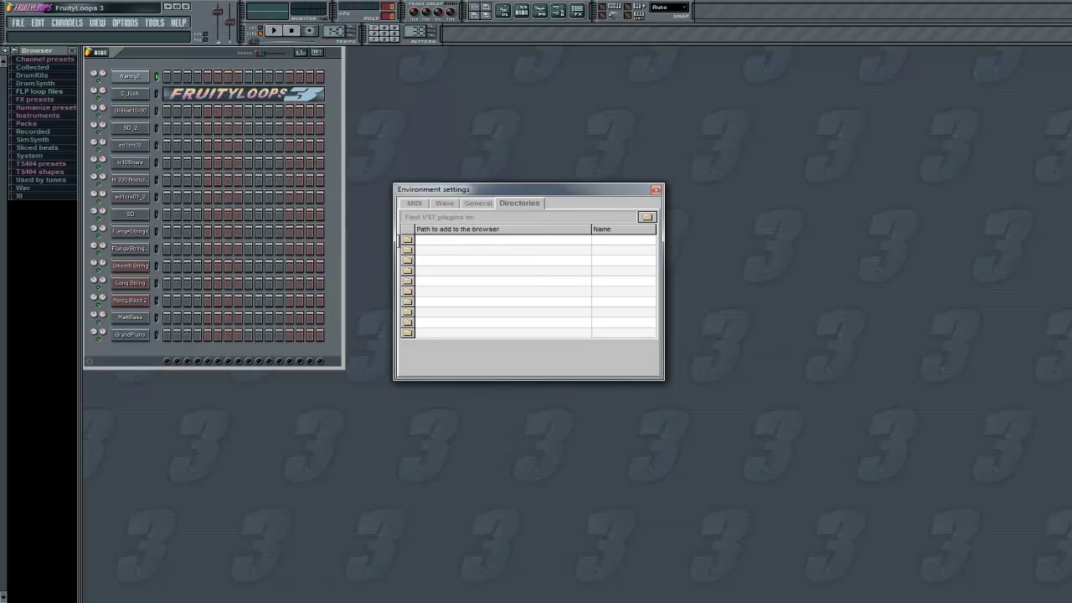
double_click(586, 284)
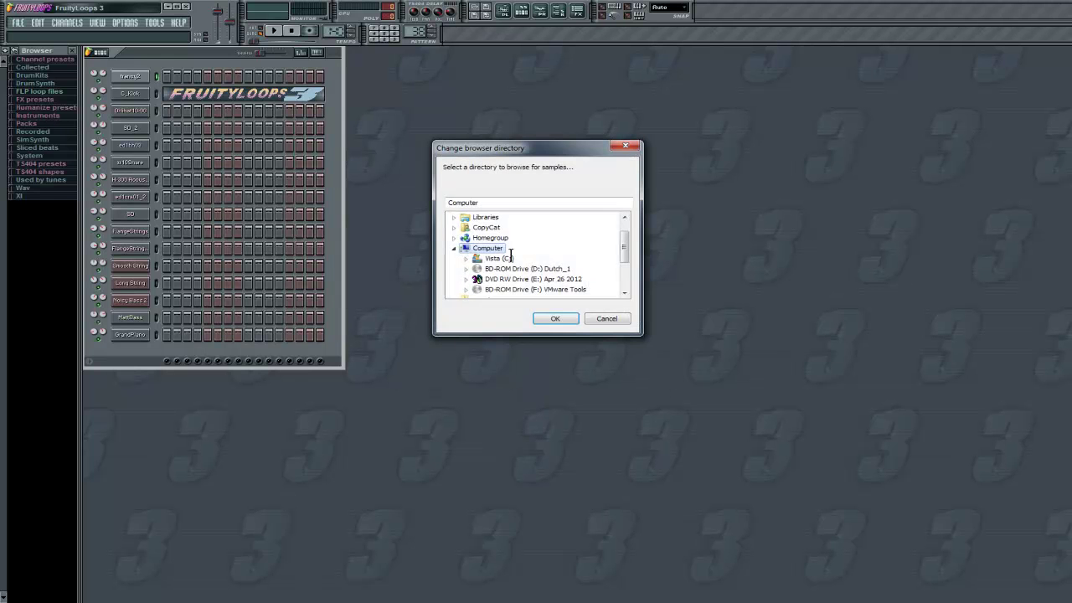
left_click(454, 227)
scroll(466, 266, "down", 2)
scroll(466, 265, "down", 2)
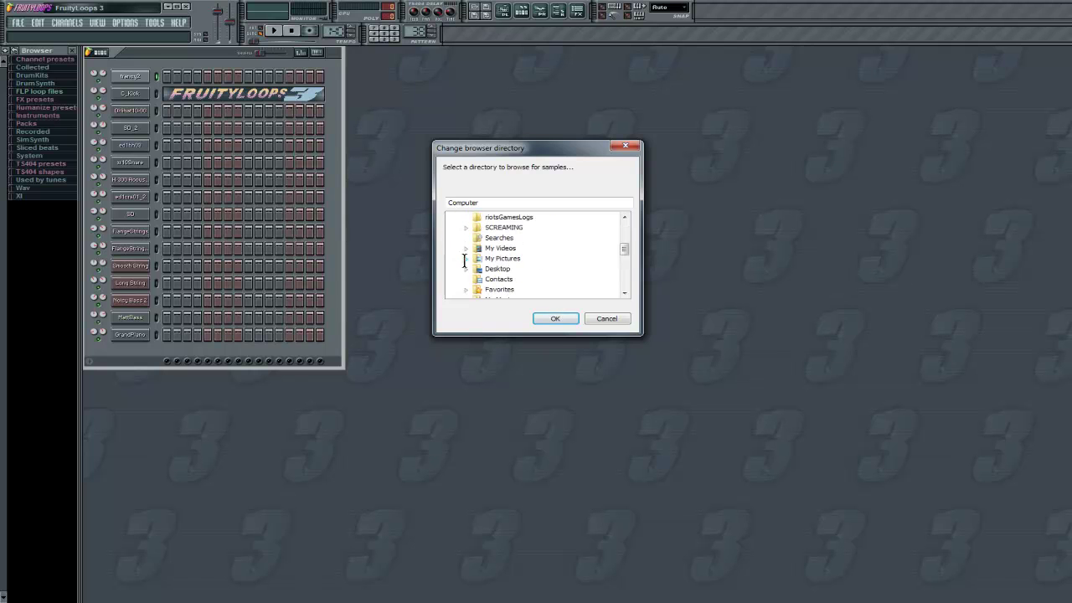
scroll(462, 258, "down", 1)
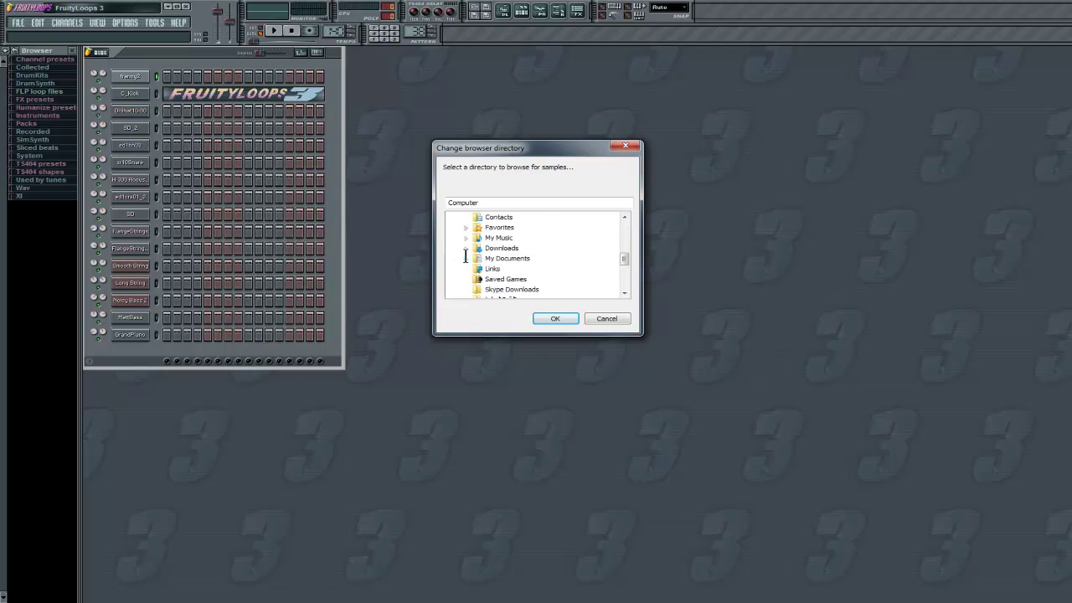
scroll(507, 276, "down", 6)
scroll(510, 277, "down", 1)
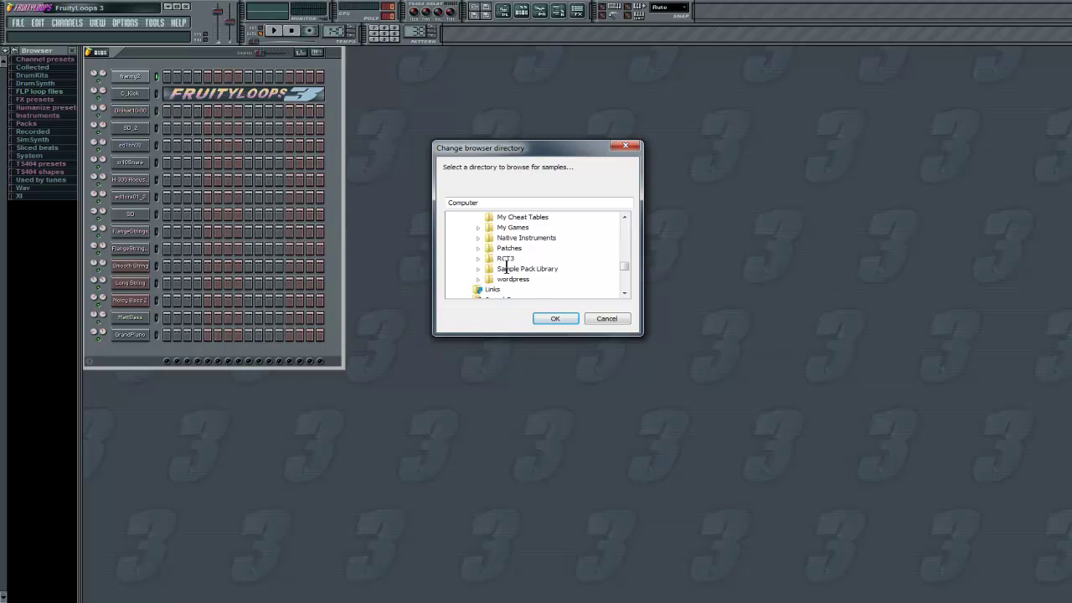
left_click(506, 268)
left_click(555, 319)
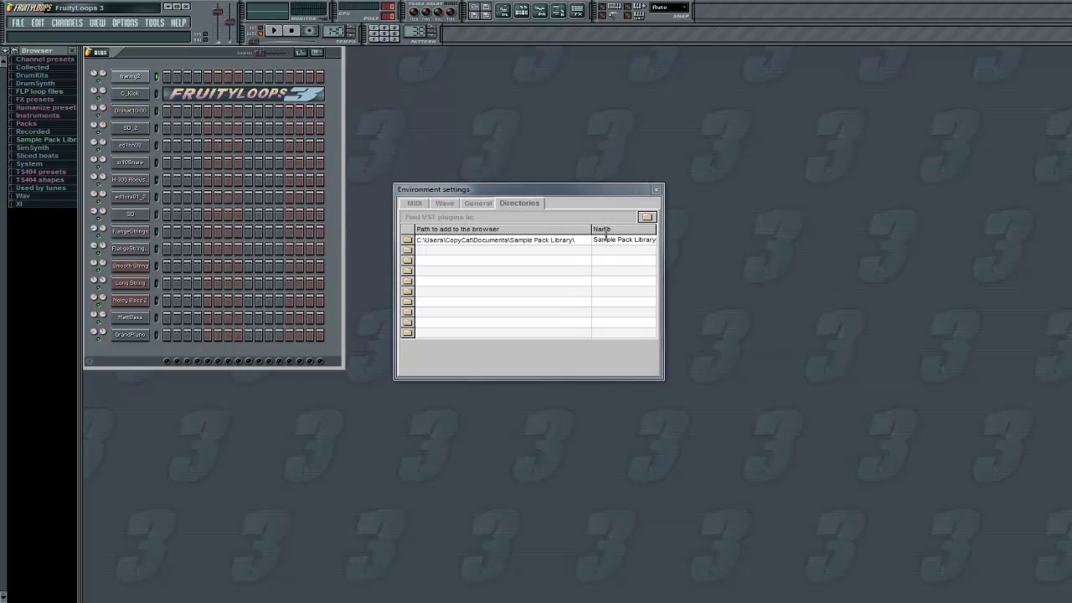
left_click(656, 189)
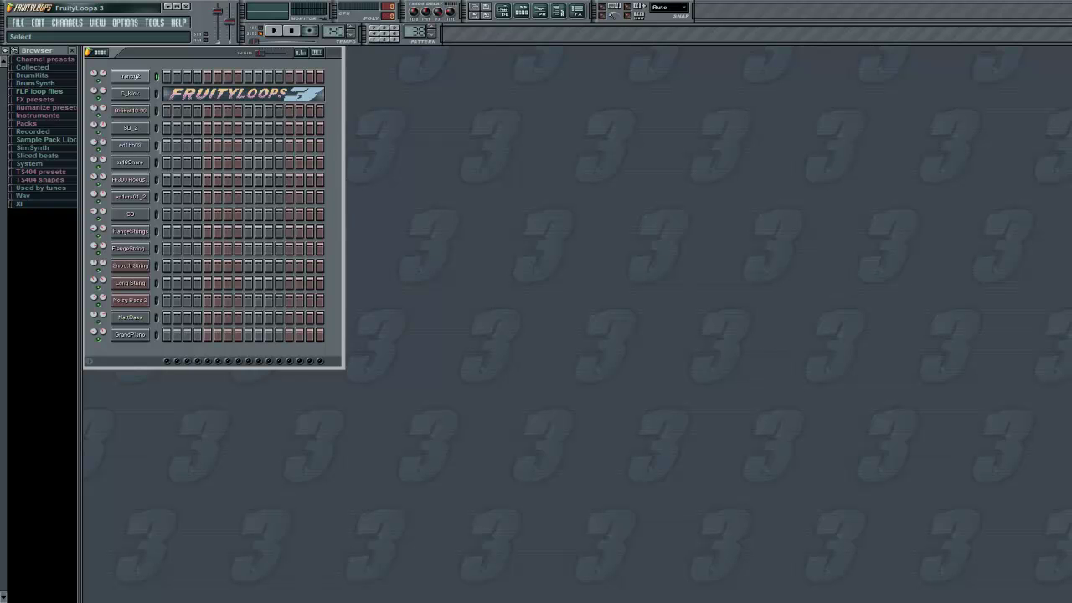
left_click_drag(77, 138, 102, 139)
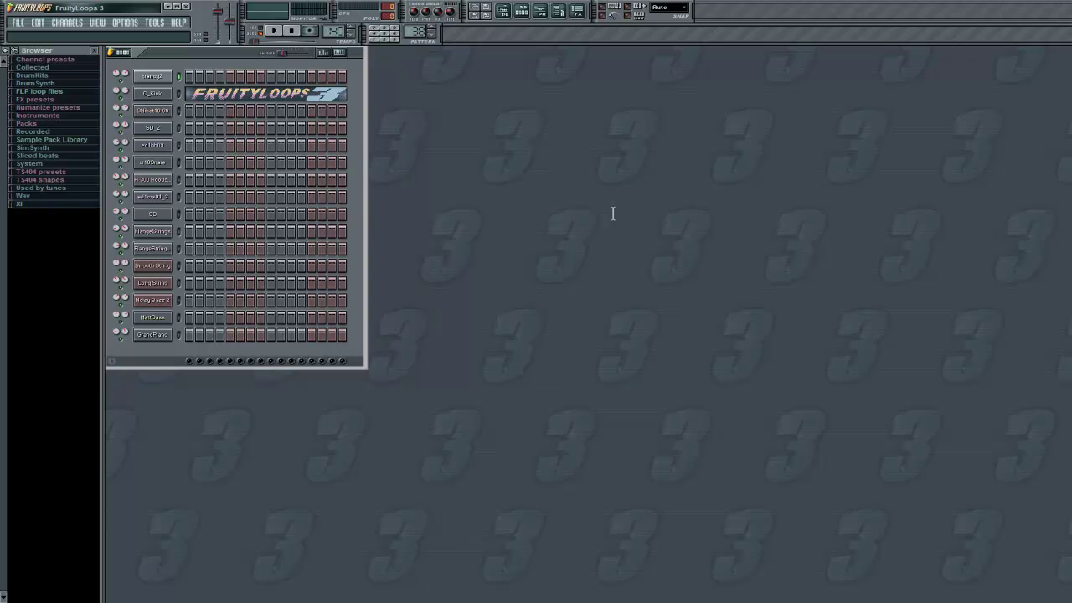
Step: Open the C_Kick channel's piano roll and enlarge it to examine the note artwork through the large 3
left_click(230, 99)
left_click_drag(674, 289, 610, 197)
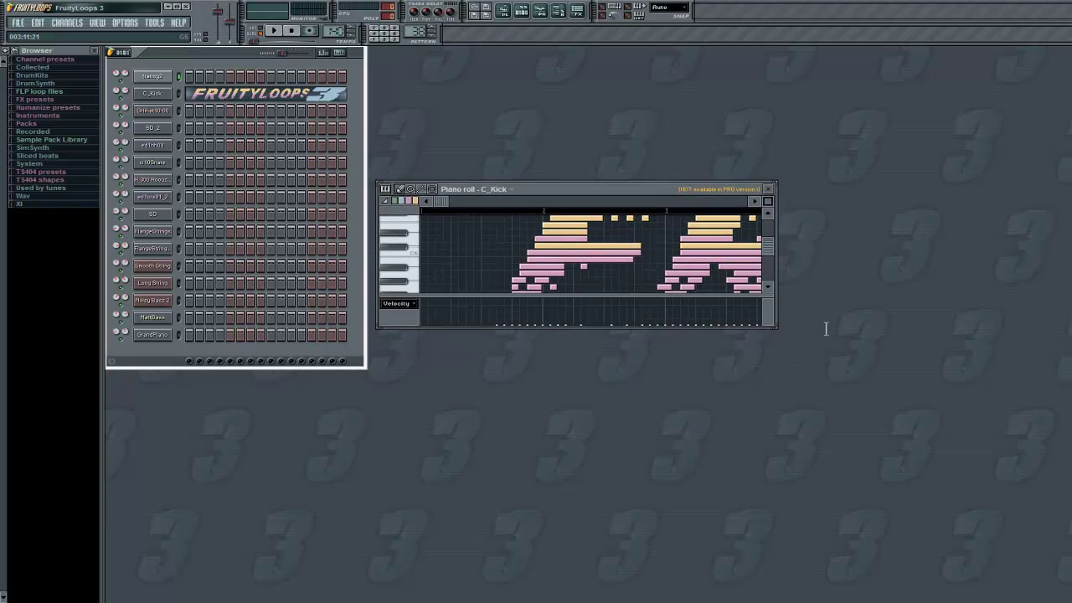
left_click_drag(776, 327, 1068, 517)
left_click_drag(620, 189, 373, 129)
left_click_drag(822, 456, 1054, 536)
left_click_drag(198, 144, 622, 162)
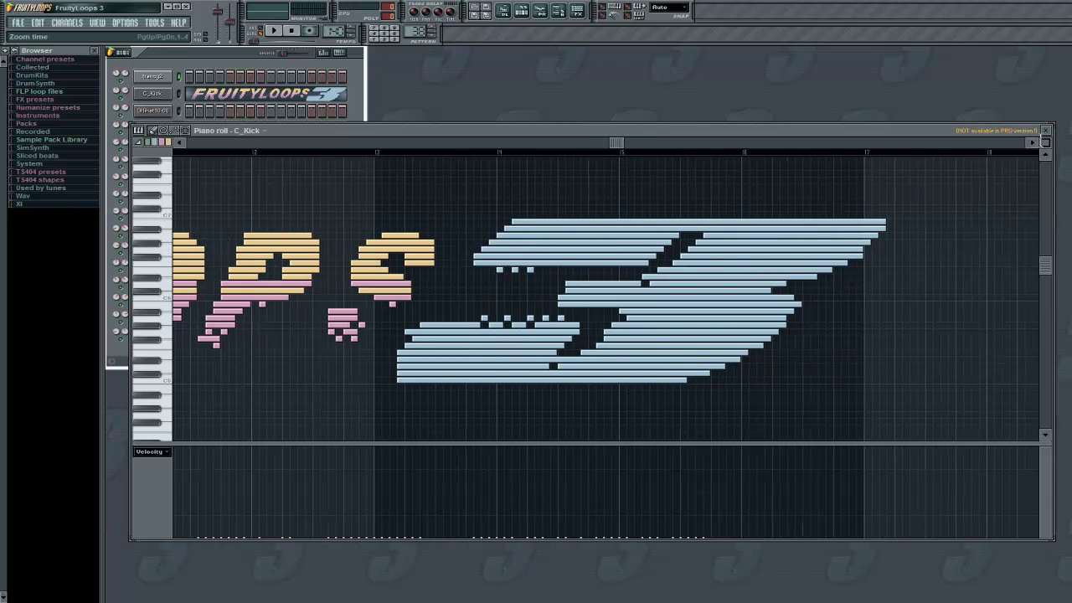
Step: Delete all the notes in the C_Kick piano roll and close it
left_click(852, 289)
right_click(855, 290)
key("ctrl+a")
key("Delete")
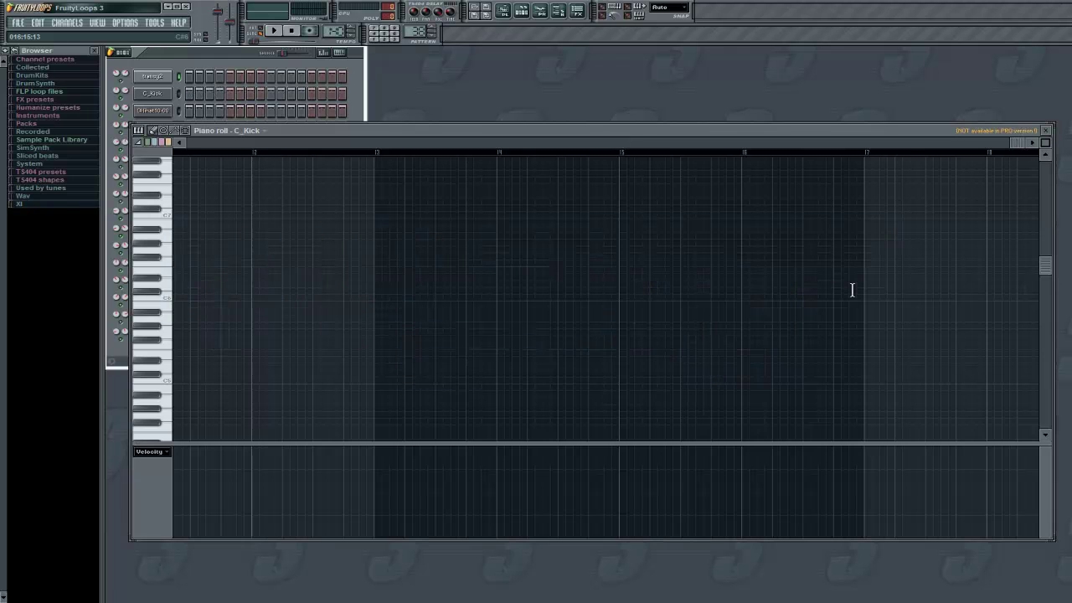
left_click(1045, 130)
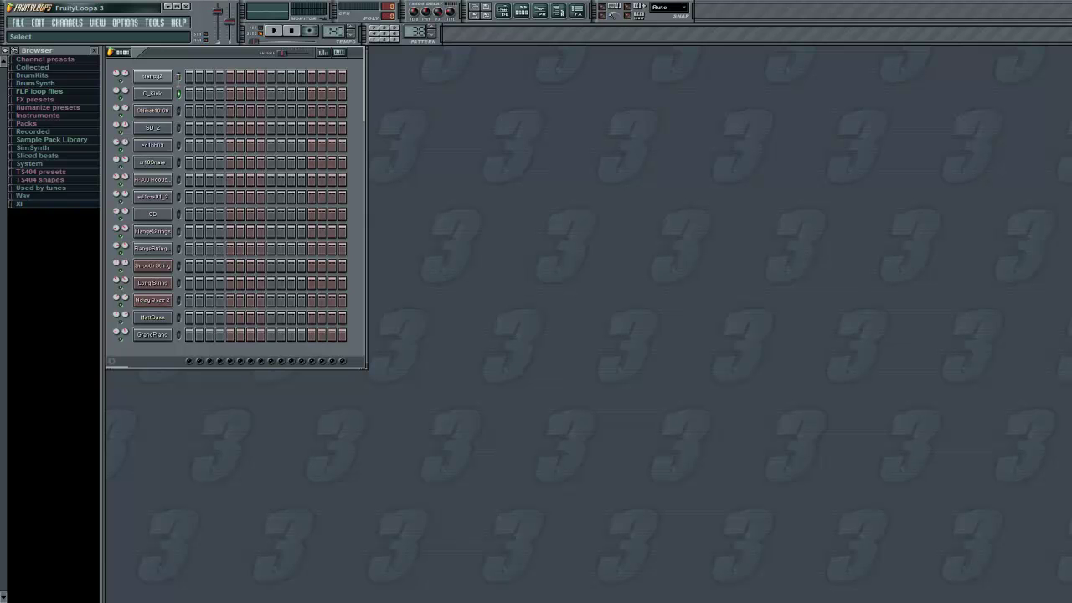
Step: Show the playlist directly beside the step sequencer and preview the song playback
left_click(178, 77)
left_click(502, 10)
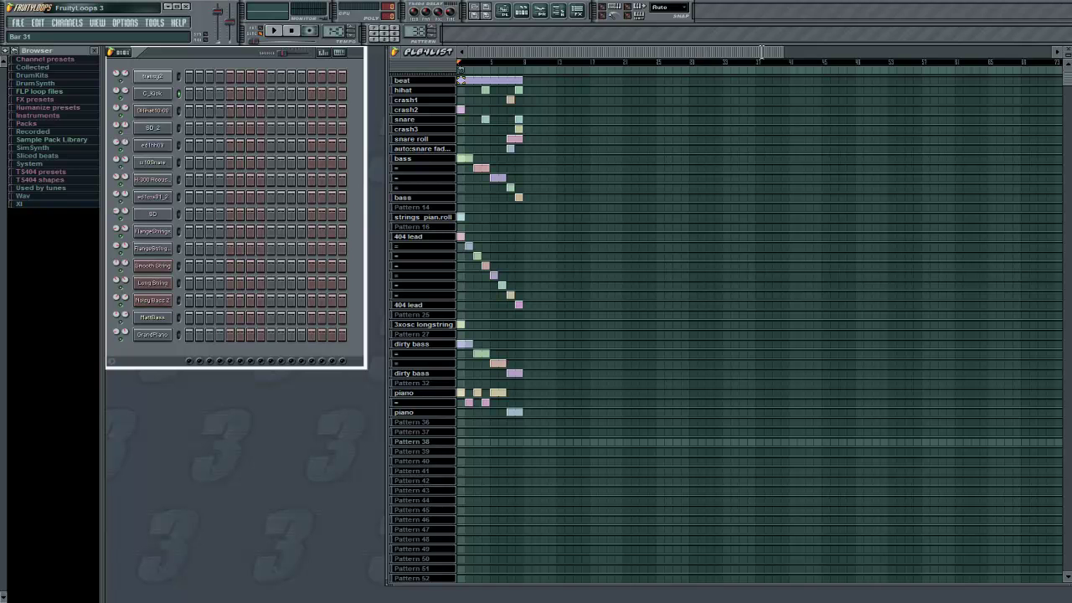
left_click_drag(445, 48, 423, 53)
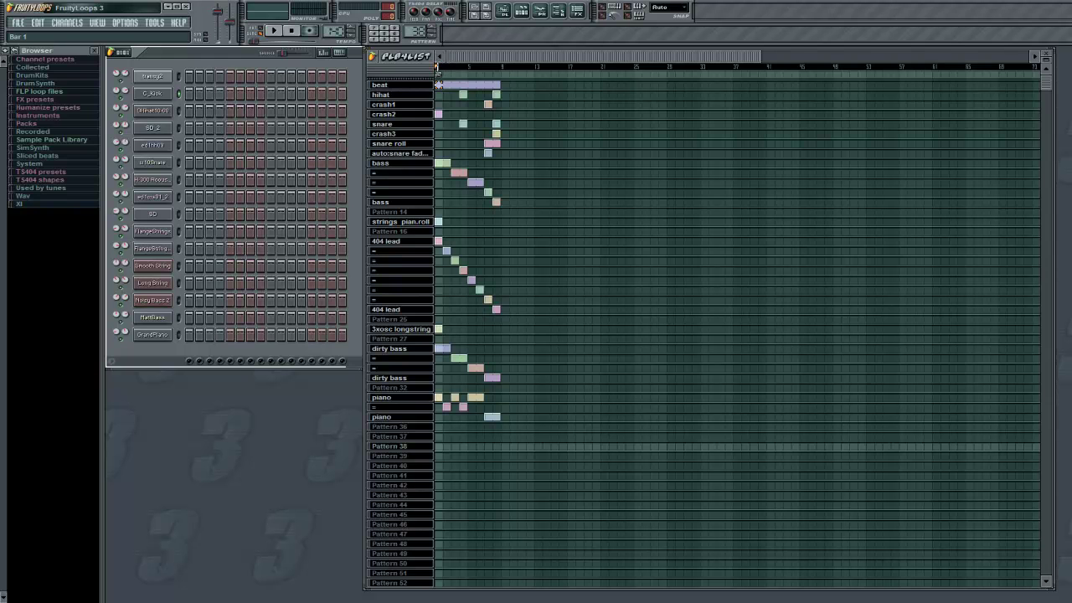
key("space")
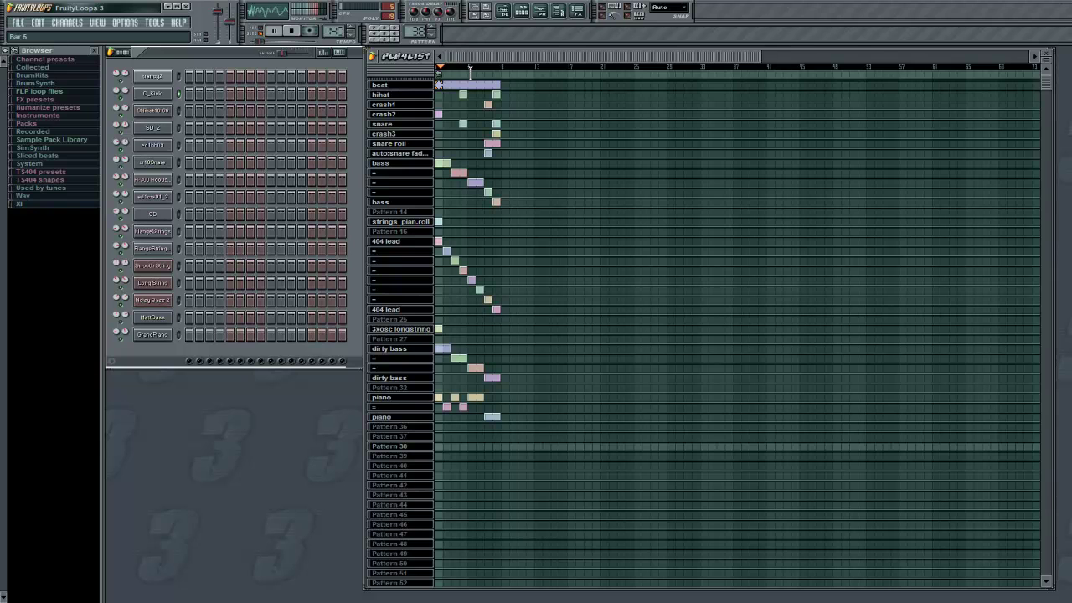
key("space")
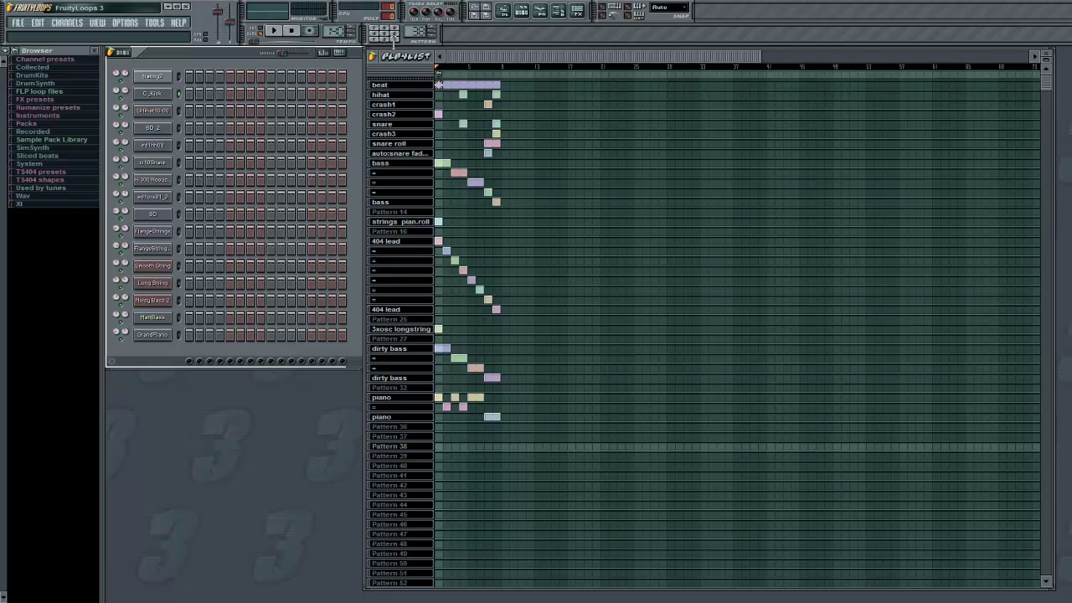
Step: Switch to the beat pattern and audition it
left_click(385, 33)
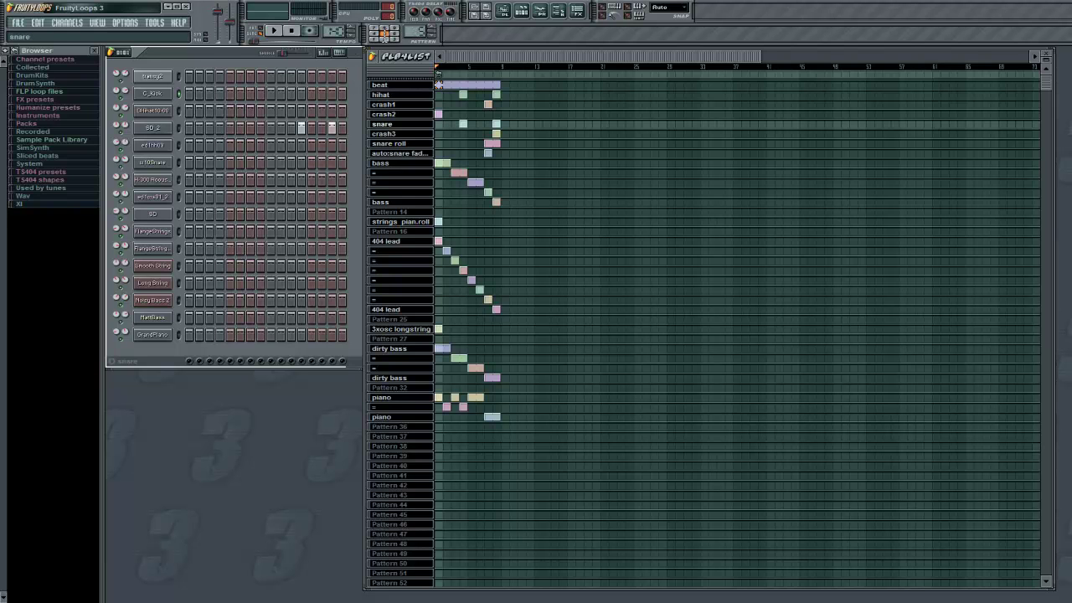
left_click(384, 39)
left_click(373, 40)
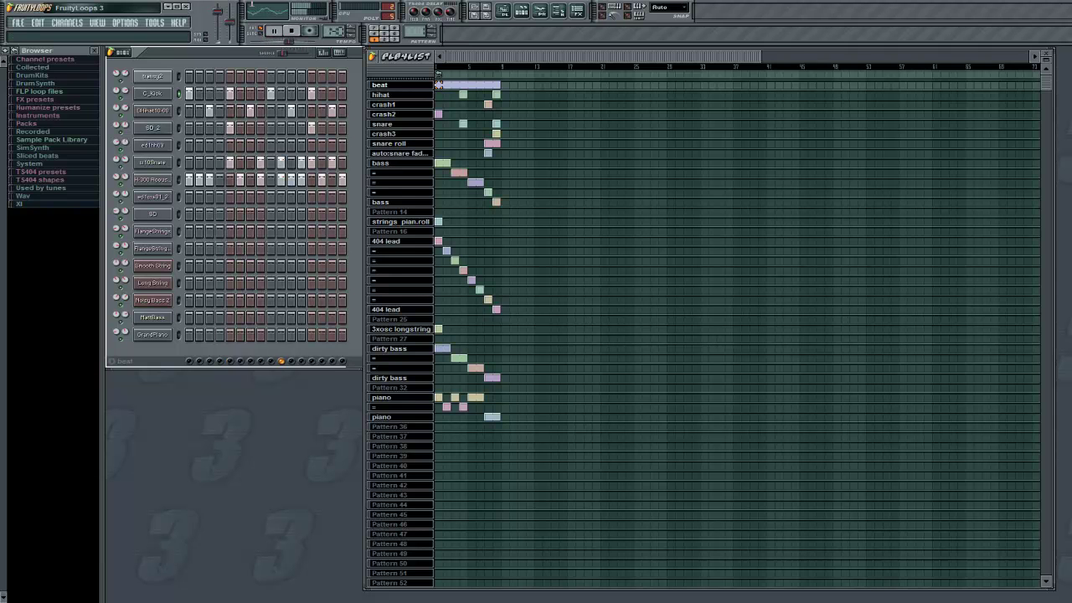
key("space")
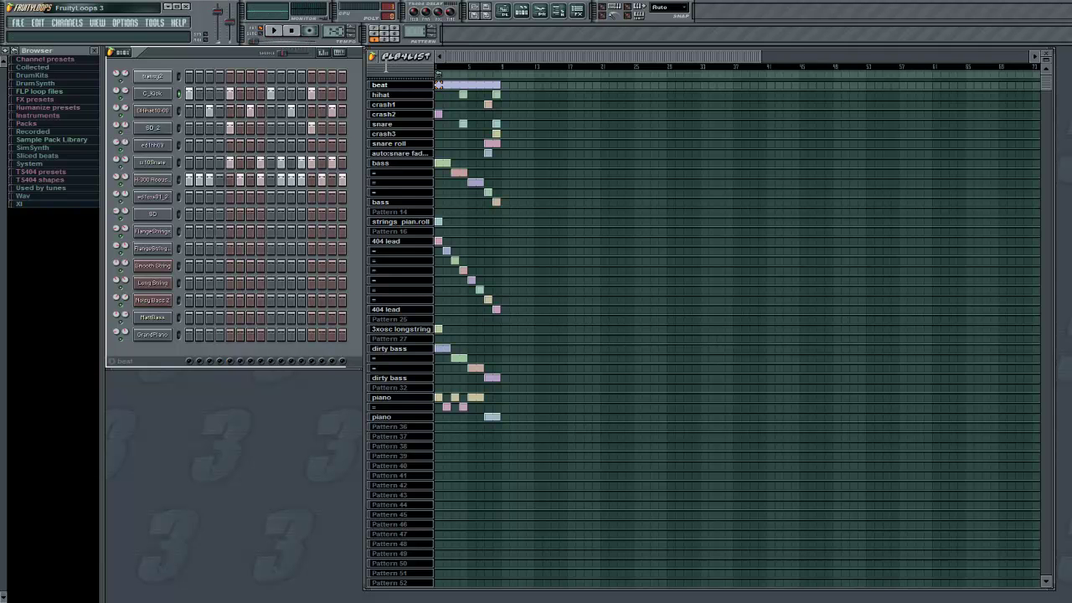
Step: Step through the hihat, crash1, crash2 and snare patterns, auditioning each one
scroll(377, 39, "up", 1)
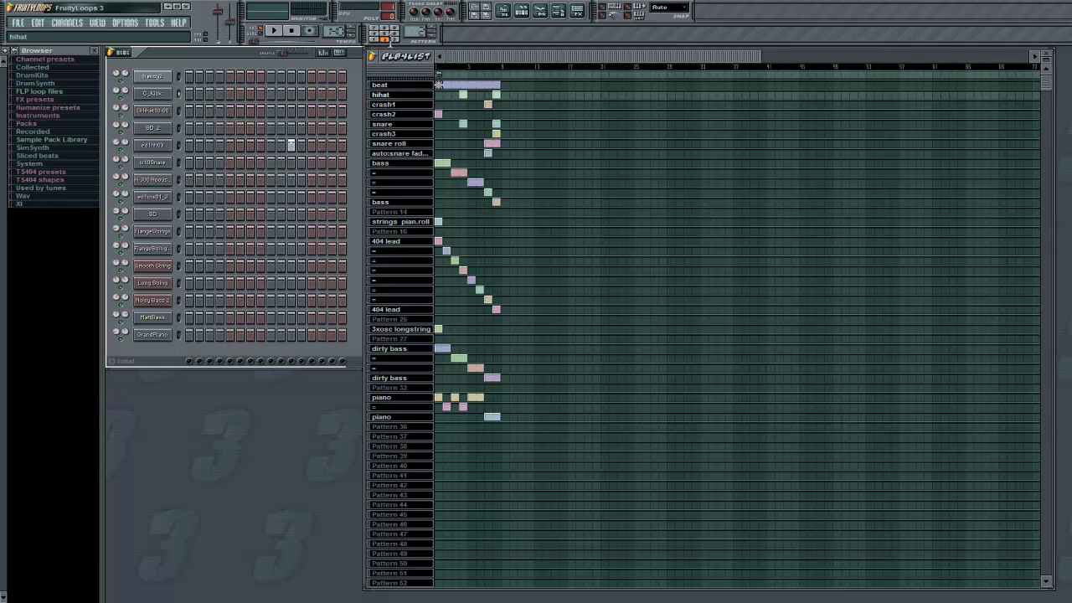
key("space")
scroll(392, 39, "up", 1)
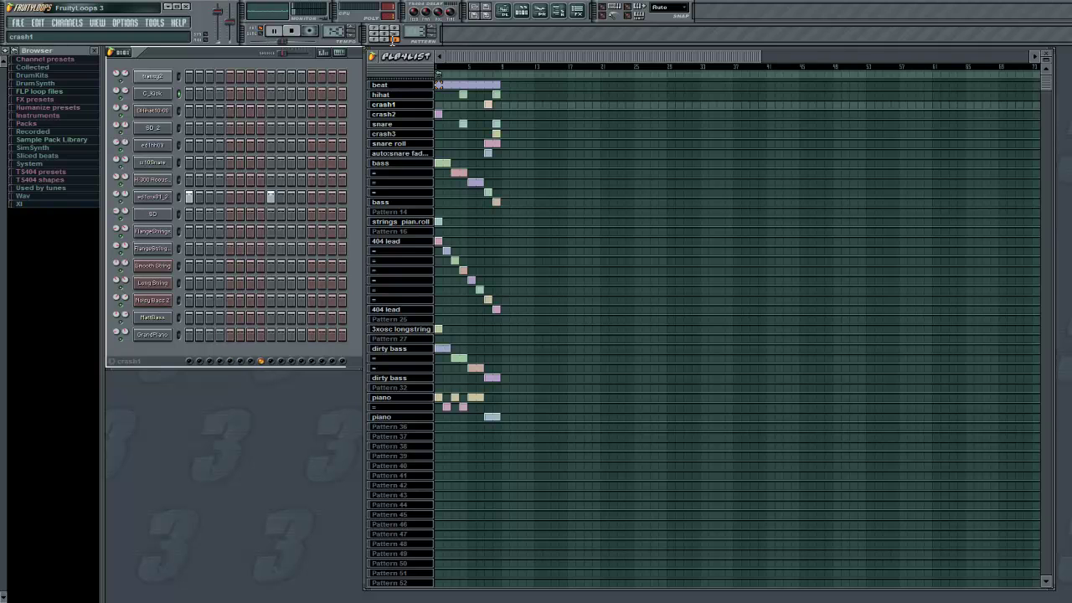
key("space")
scroll(384, 34, "up", 1)
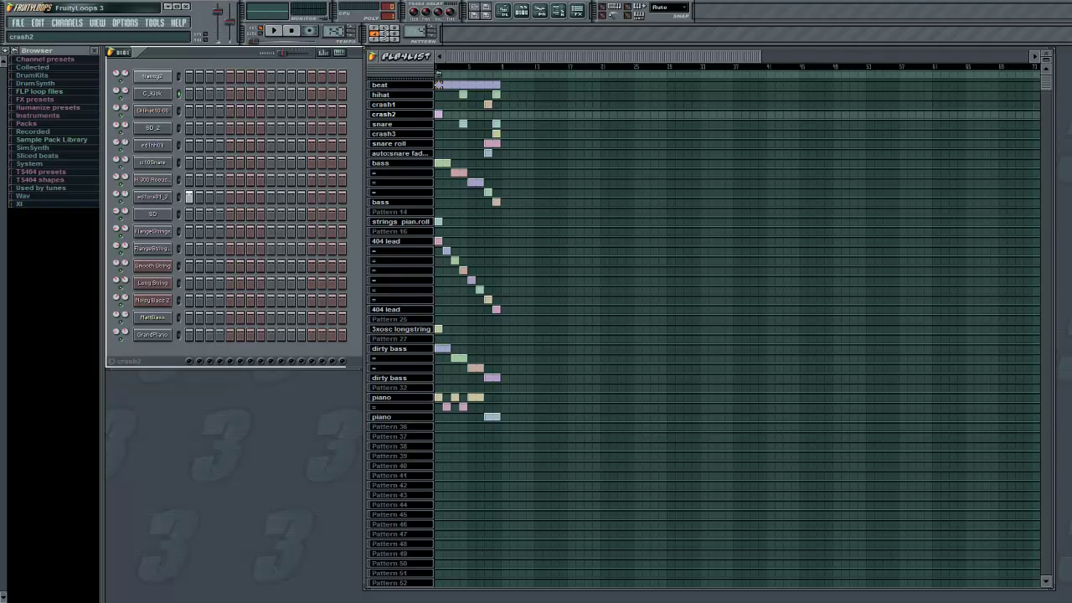
key("space")
scroll(384, 34, "up", 1)
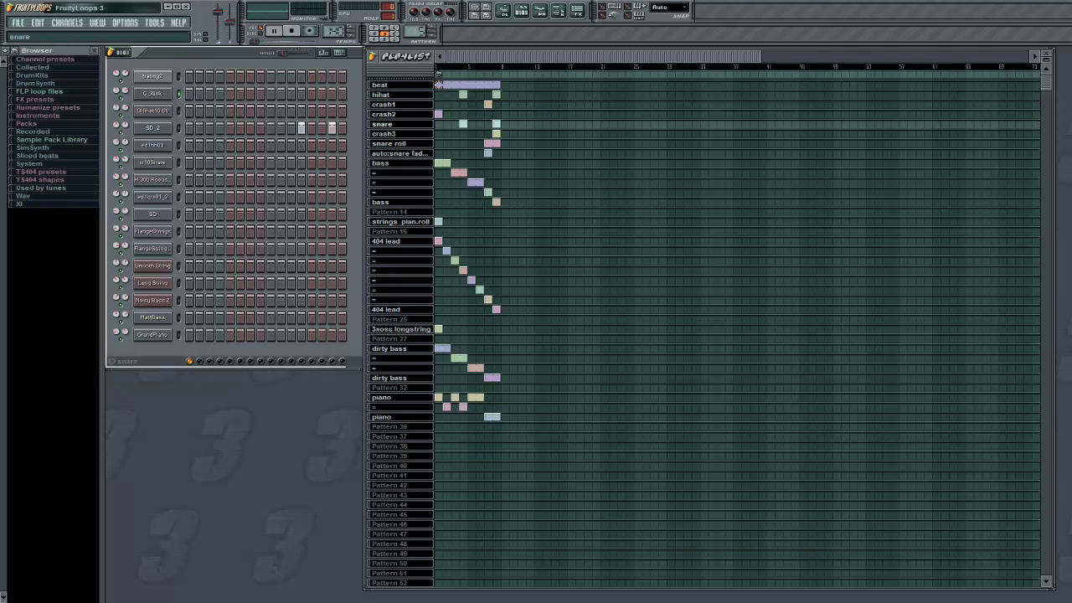
key("space")
Step: Step through the crash3, snare roll, snare automation and first bass patterns, auditioning them
scroll(383, 34, "up", 1)
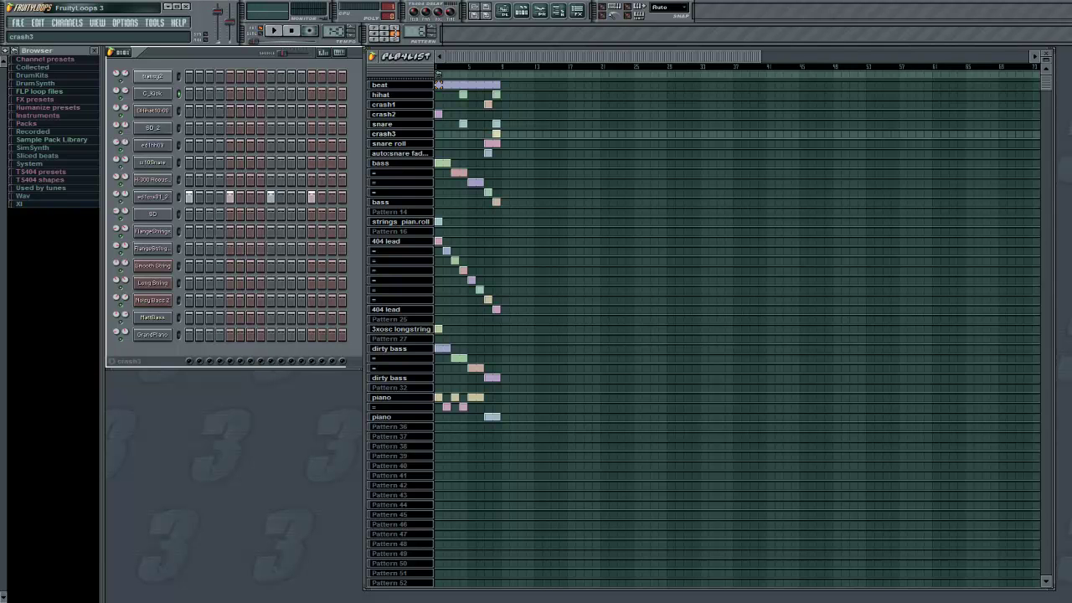
key("space")
scroll(378, 30, "up", 1)
key("space")
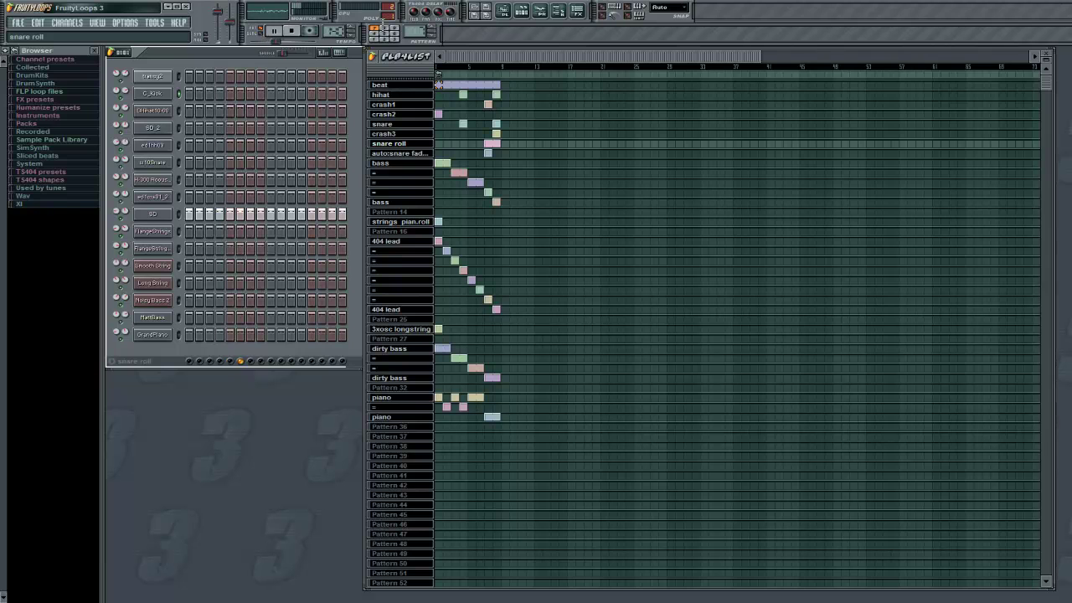
scroll(382, 29, "up", 1)
key("space")
scroll(393, 27, "up", 1)
key("space")
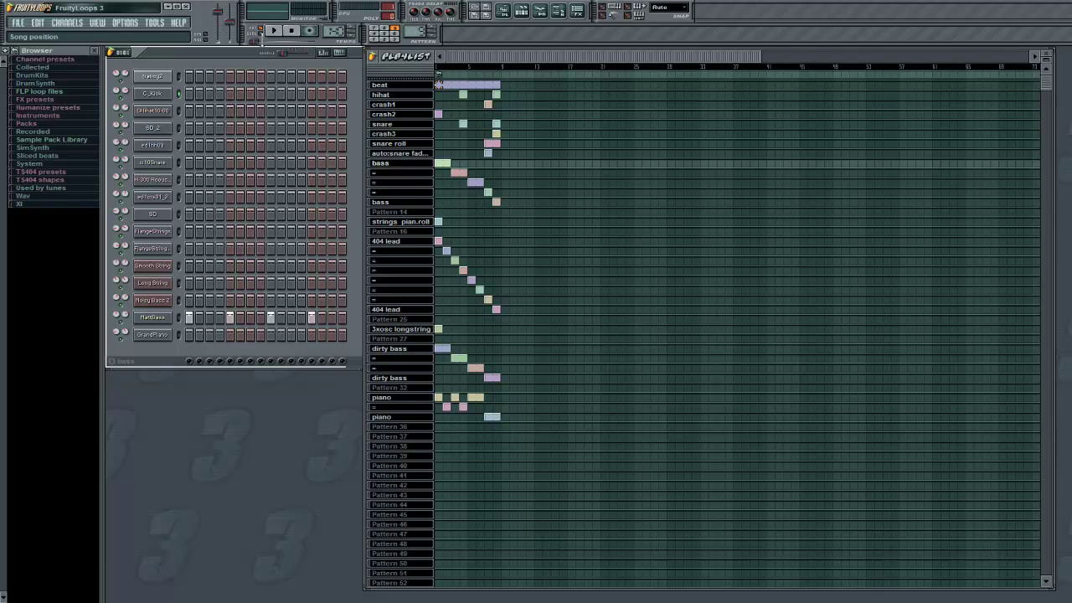
Step: Open the effects window, move it clear of the step sequencer, and preview the song while checking the Master and FX 1 tracks
key("space")
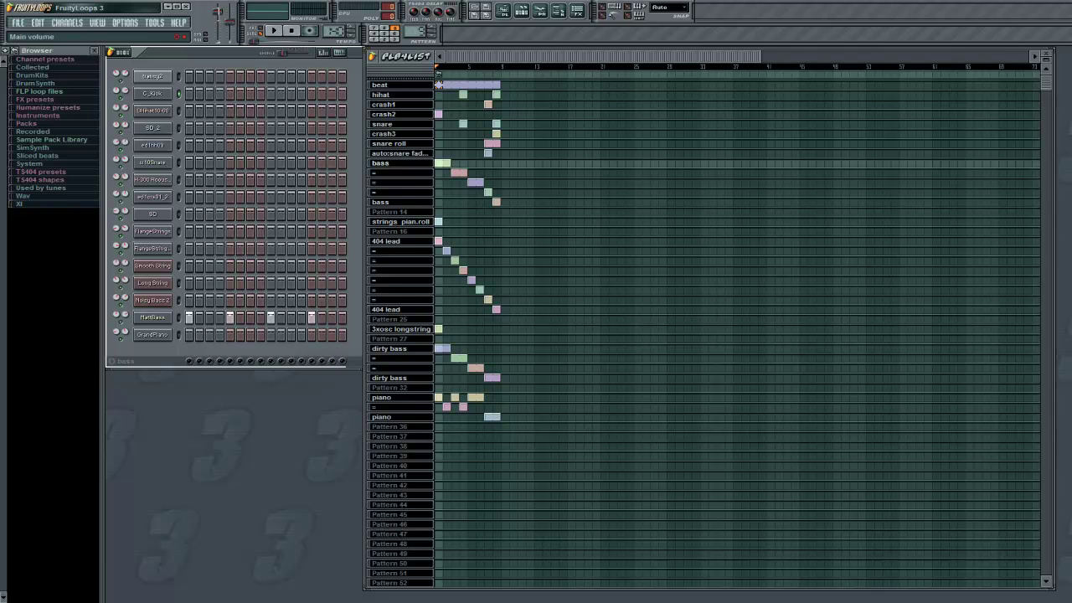
left_click_drag(217, 11, 216, 11)
left_click(577, 10)
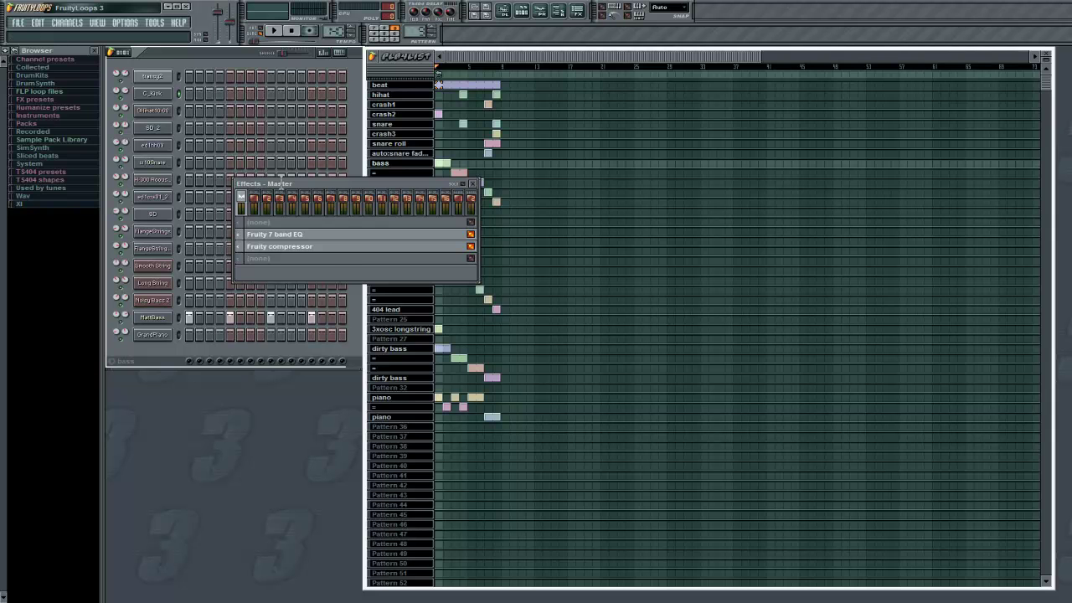
left_click_drag(280, 183, 349, 185)
key("space")
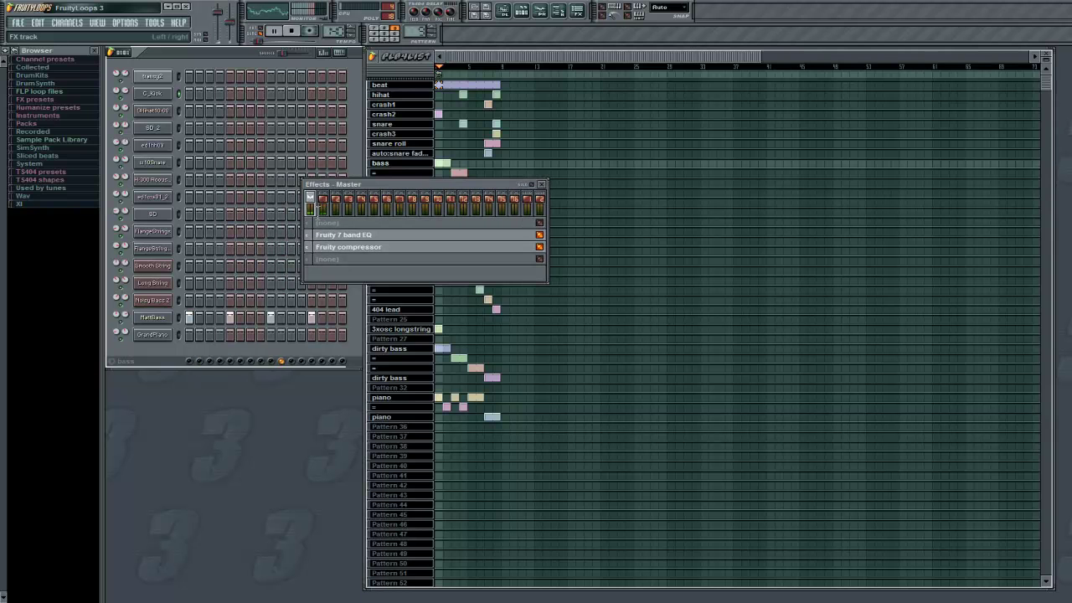
left_click(323, 205)
key("space")
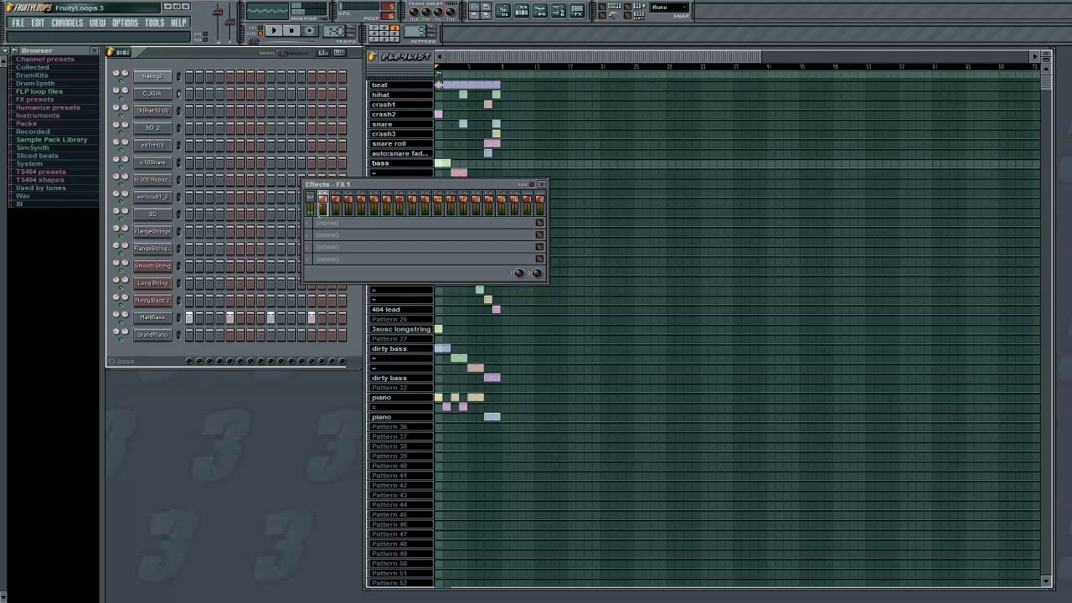
Step: Compare the effect slots of the Master track with those of tracks FX 1 through FX 7
left_click(310, 205)
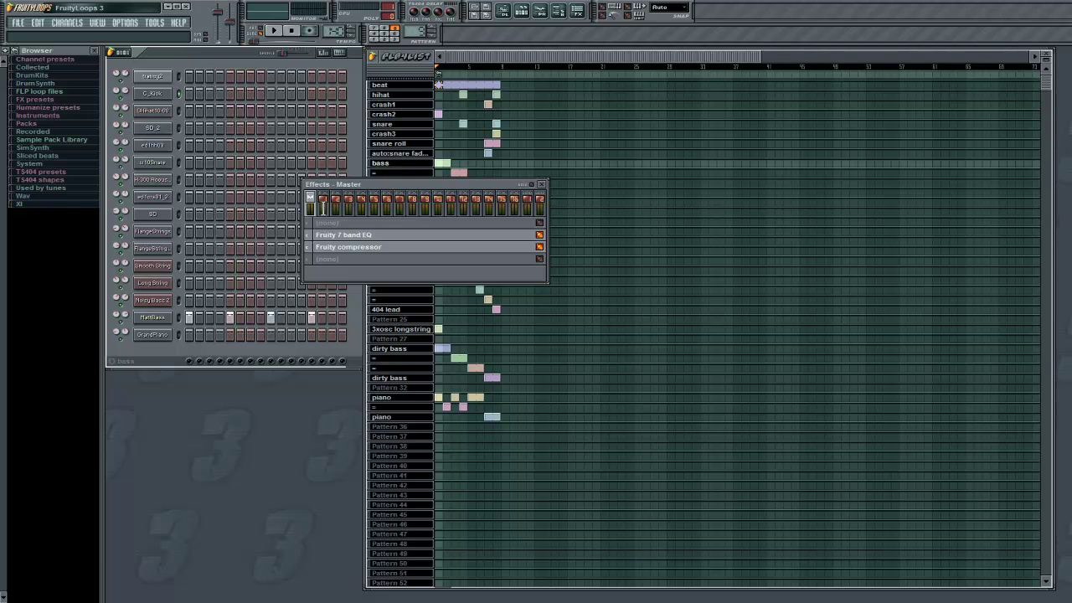
left_click(322, 205)
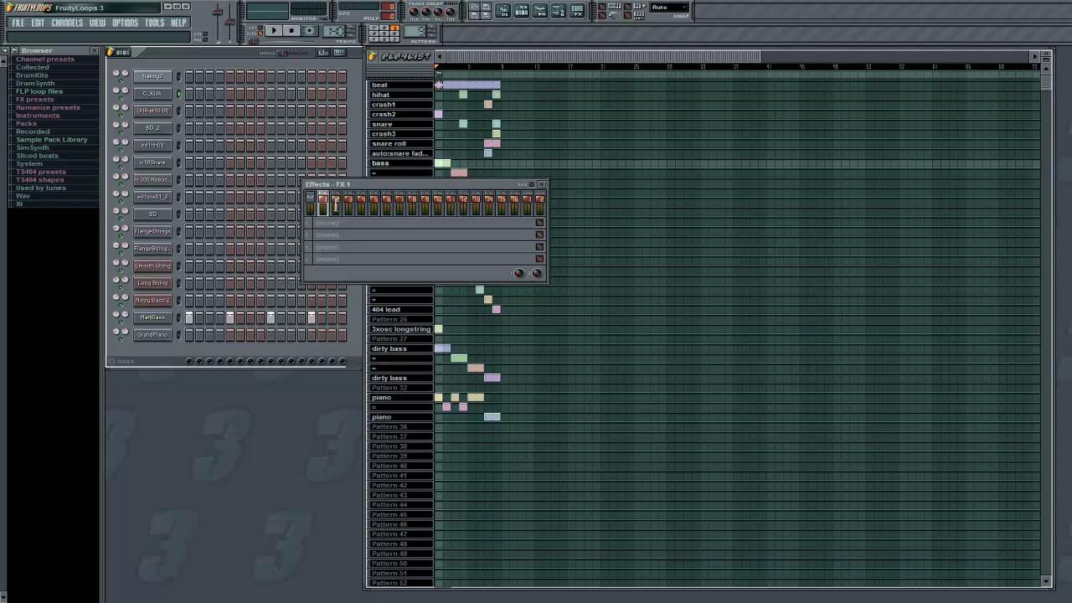
left_click(335, 205)
left_click(348, 205)
left_click(360, 205)
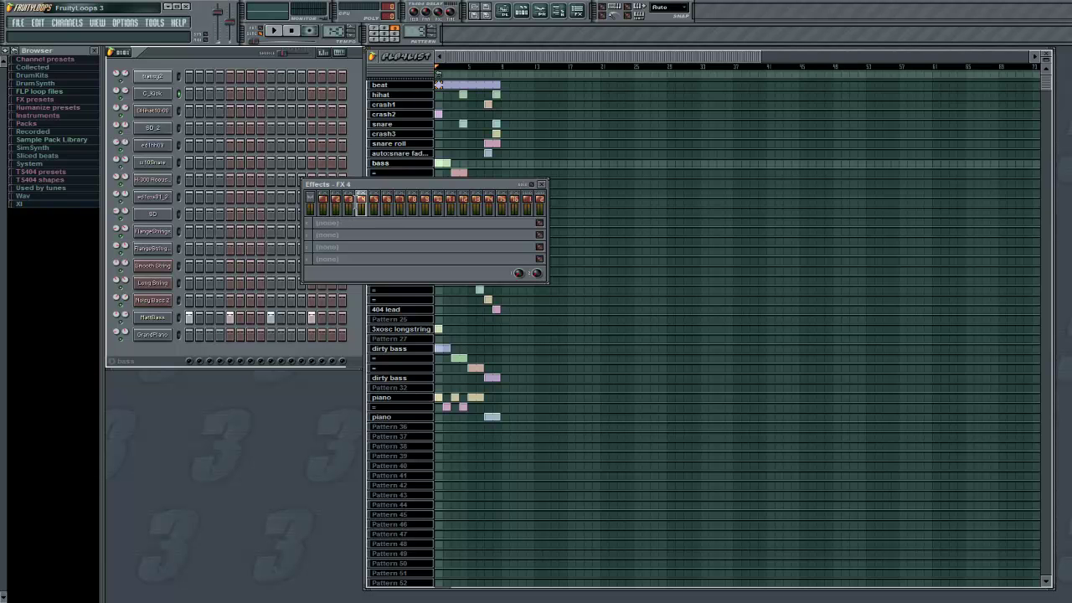
left_click(374, 205)
left_click(386, 205)
left_click(398, 205)
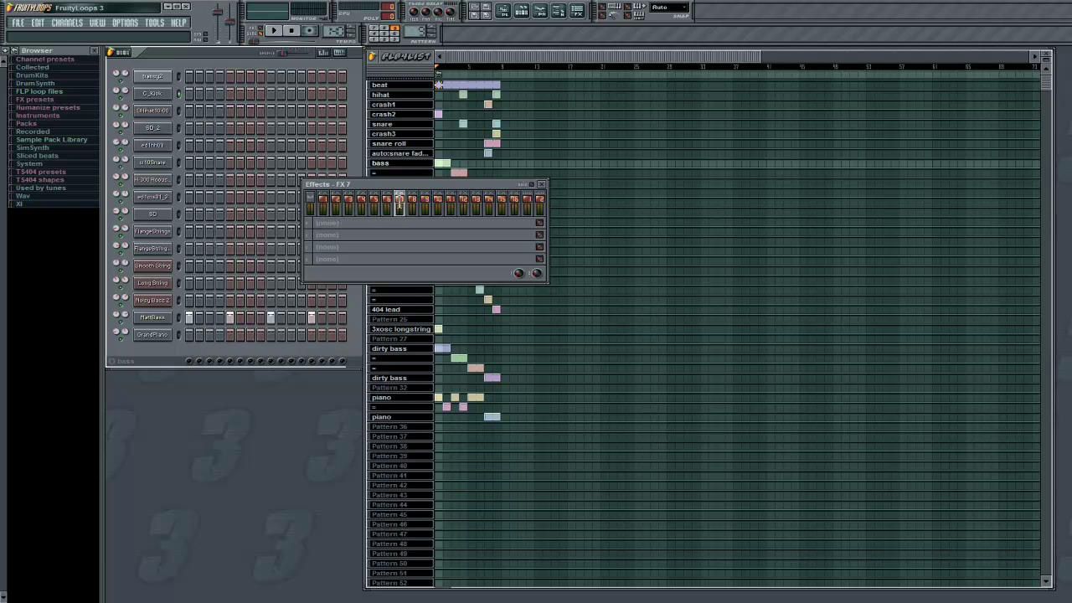
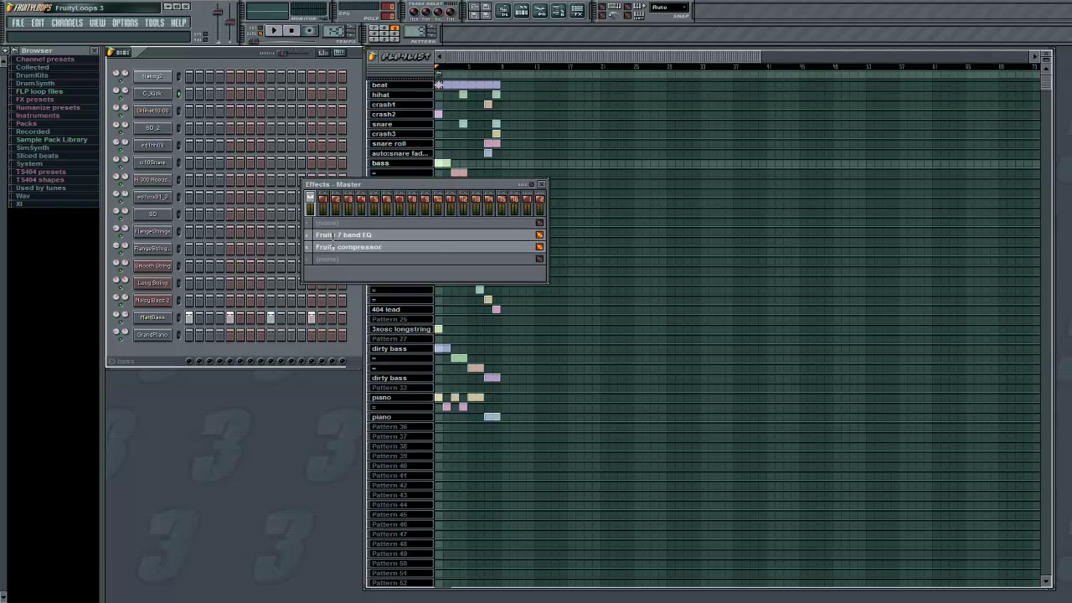
Step: Try to select another effect for the Master track's Fruity 7 band EQ slot, and close the effects window
left_click(308, 235)
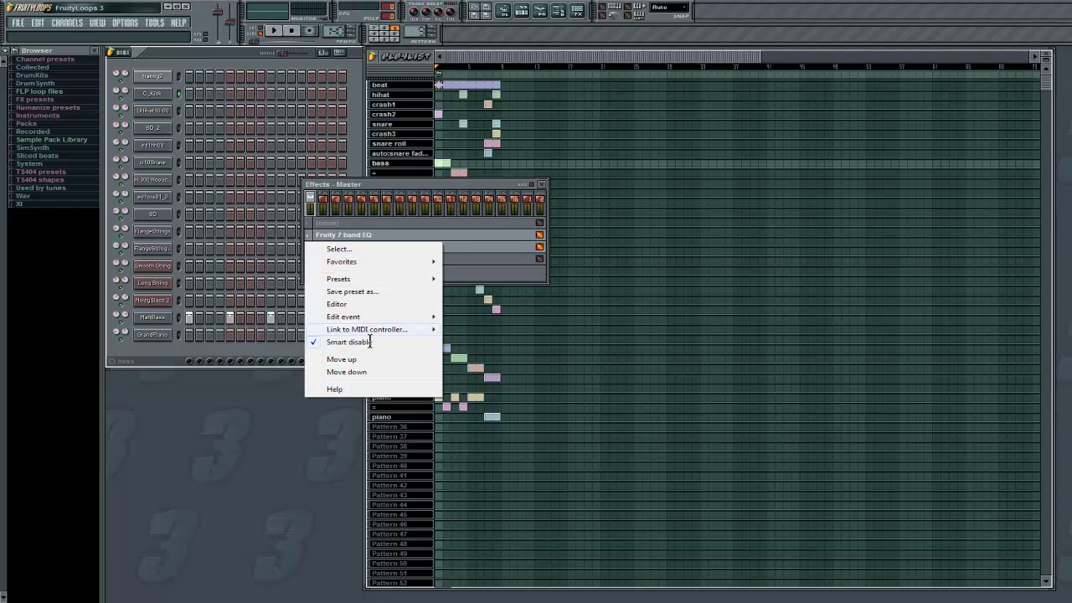
left_click(401, 228)
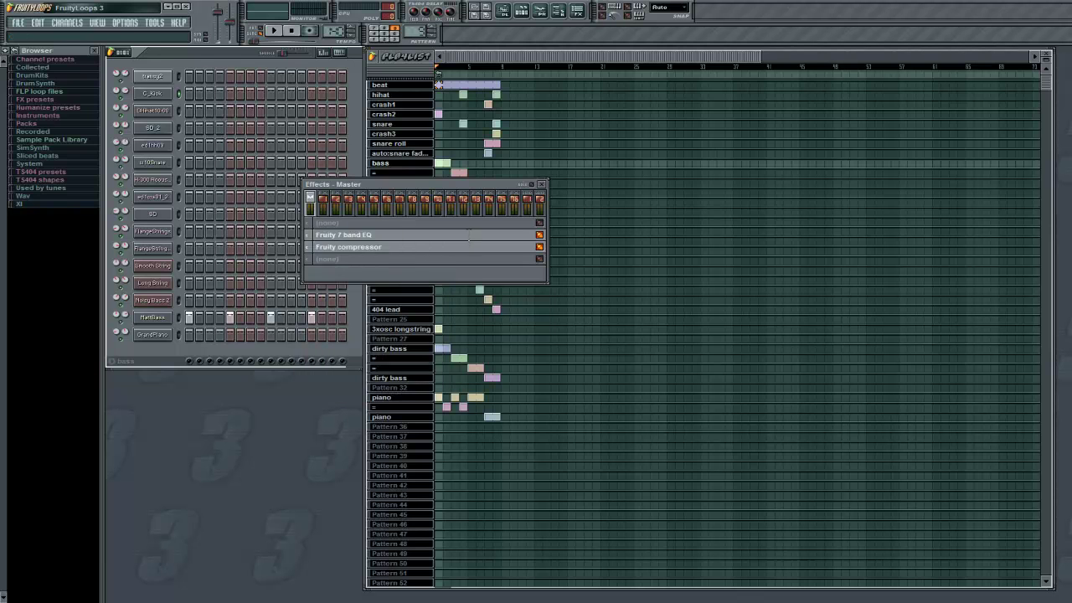
left_click(306, 238)
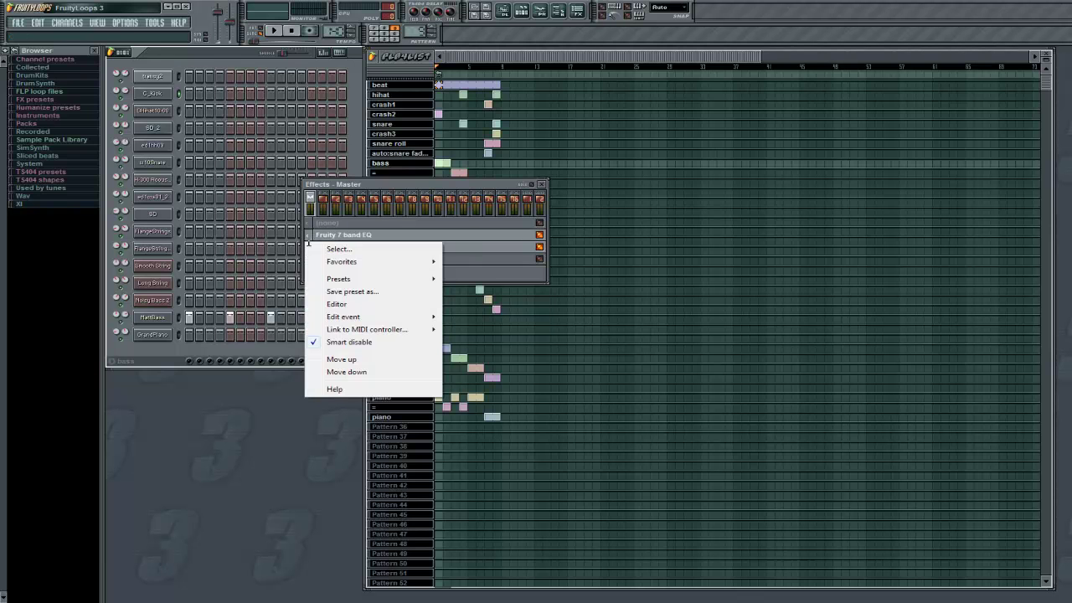
left_click(350, 250)
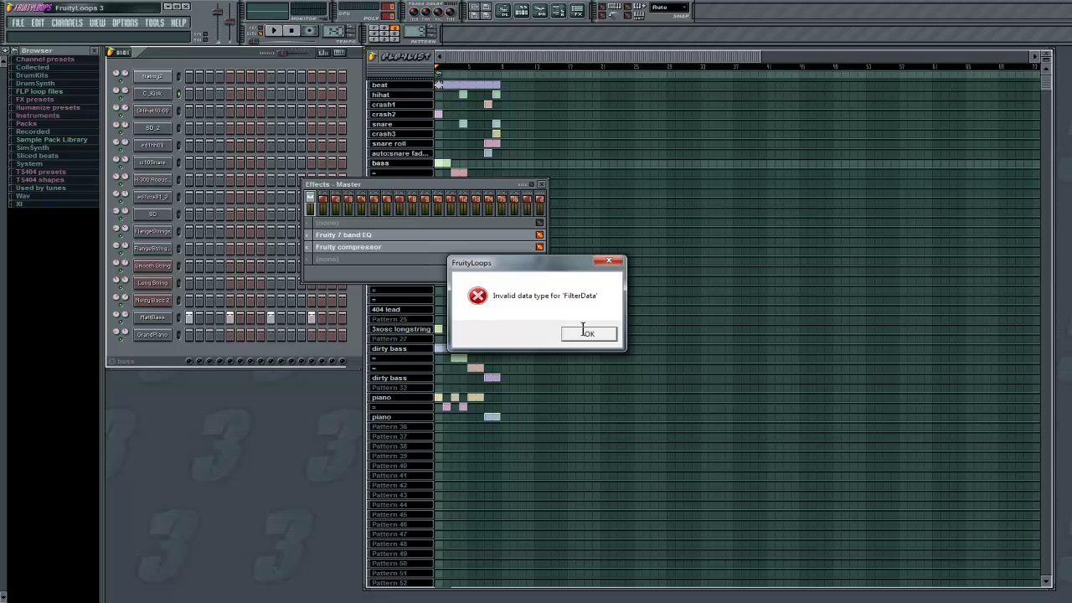
left_click(586, 333)
left_click(540, 184)
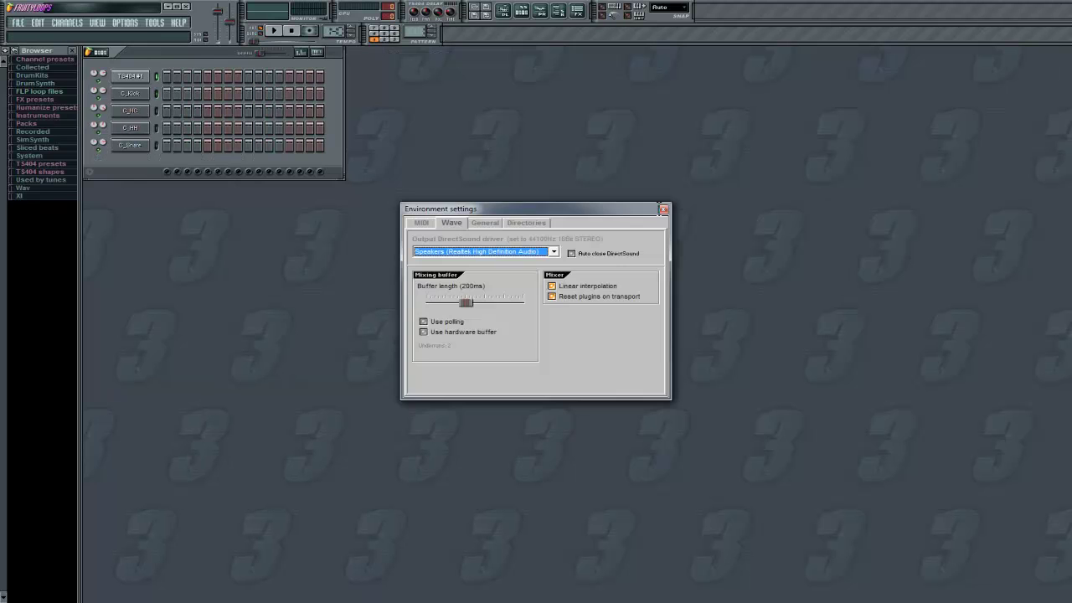
Step: Close the environment settings, fill the C_Kick channel on each 4 notes, and play the pattern
left_click(661, 207)
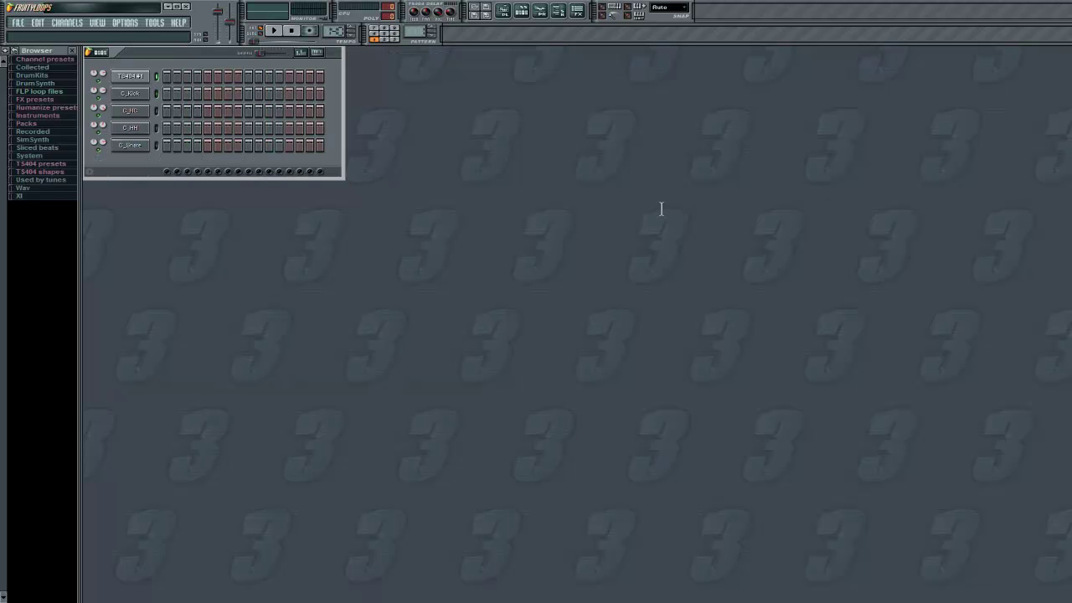
right_click(141, 96)
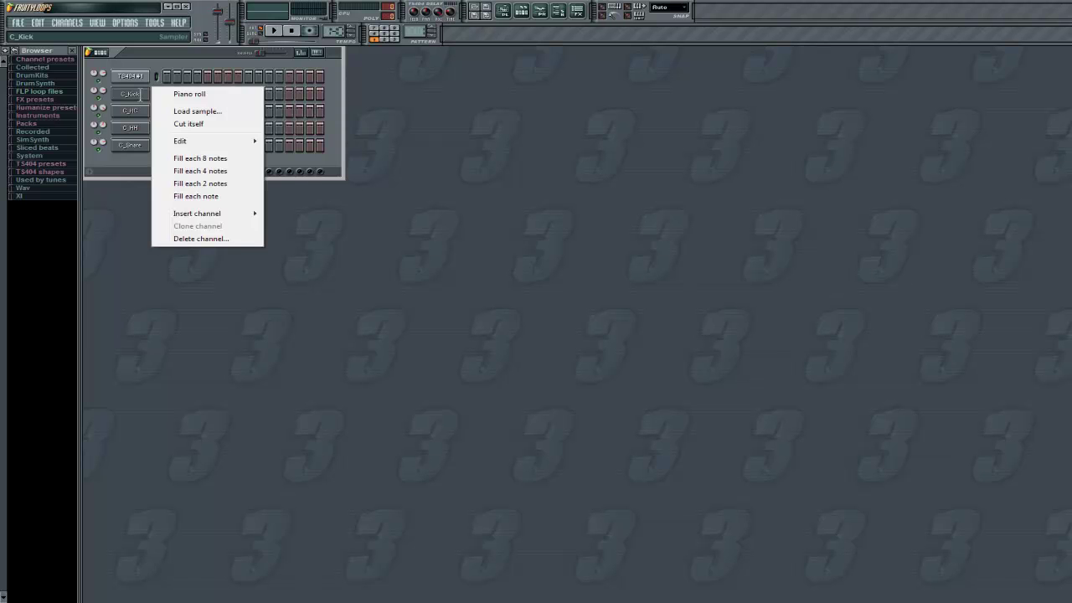
left_click(205, 172)
key("space")
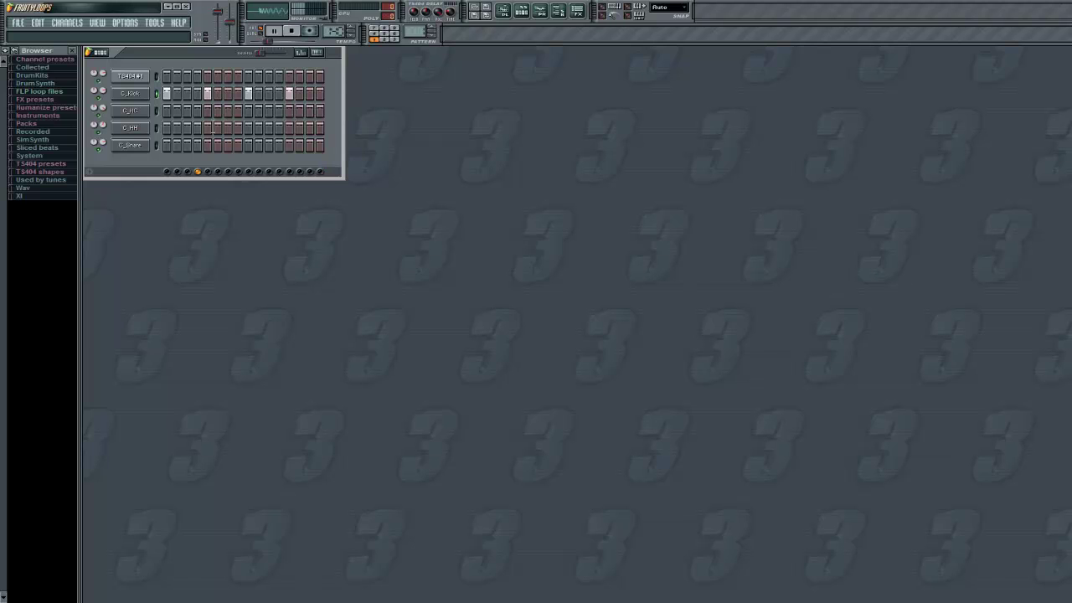
Step: Place C_HC and C_Snare hits on steps 5 and 13, and C_HH hits on steps 3, 7, 11 and 15
key("space")
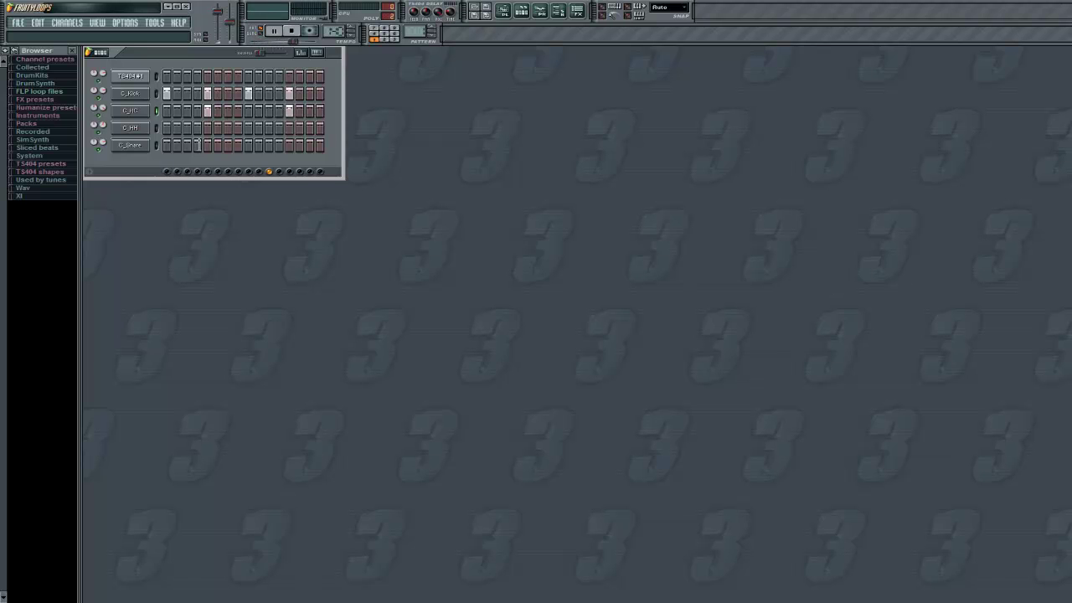
key("space")
left_click(187, 127)
left_click(228, 128)
left_click(269, 128)
left_click(309, 127)
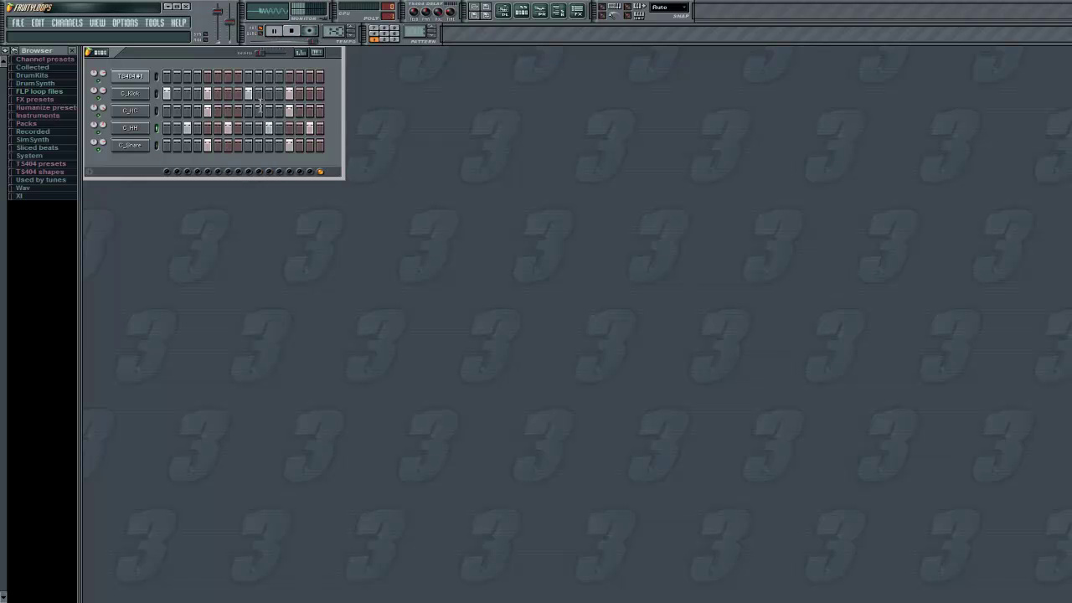
Step: Try a TS404 #1 note on step 1, view the channel's settings, stop playback, and close the settings
left_click(167, 77)
right_click(149, 74)
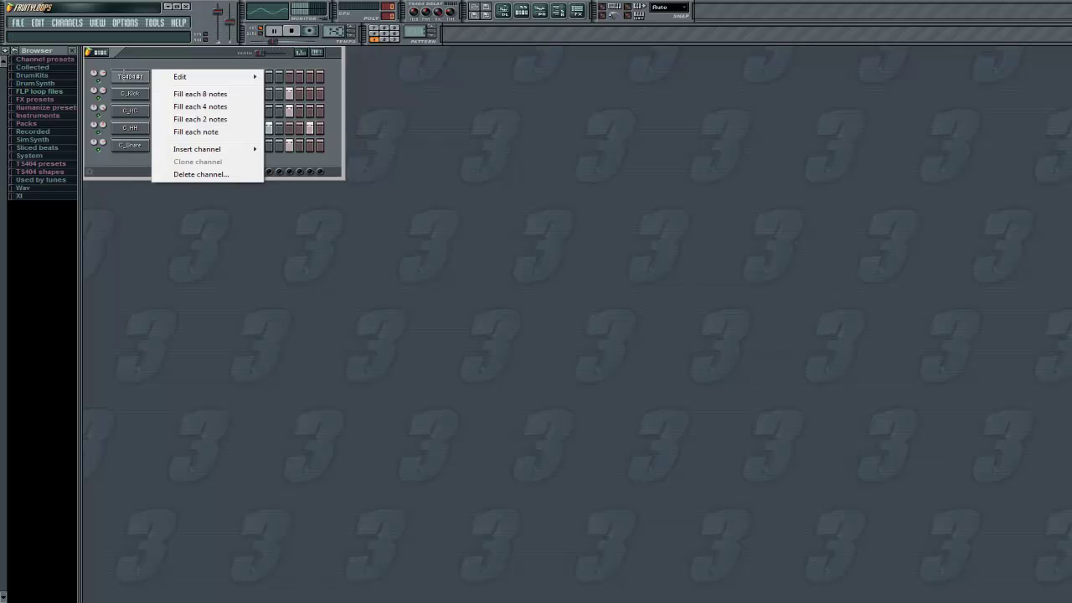
left_click(123, 73)
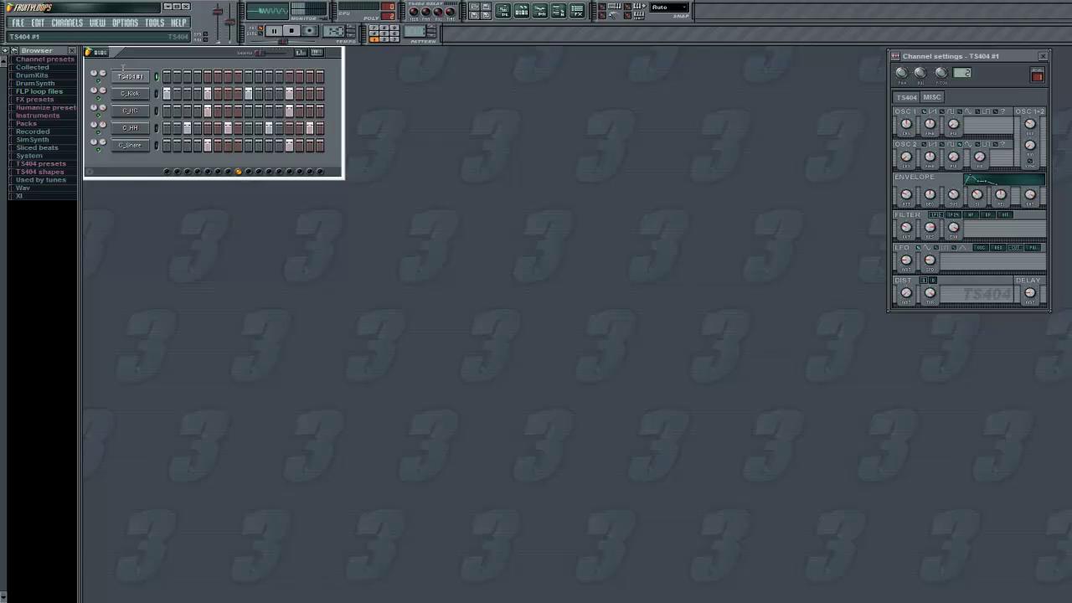
key("space")
left_click(1044, 55)
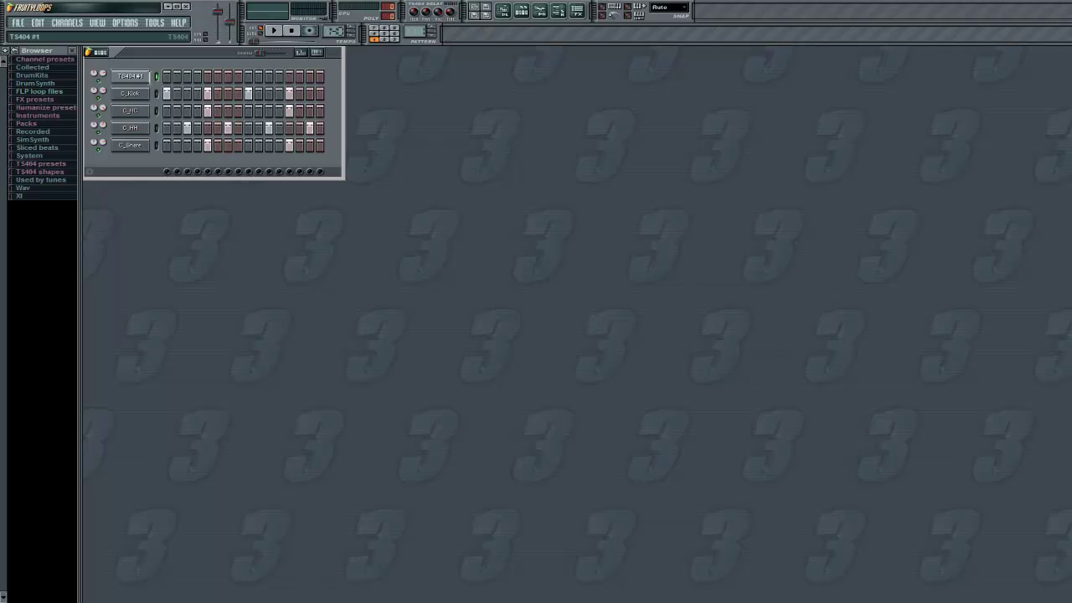
Step: Reopen the TS404 #1 channel settings, examine the middle note options on the MISC page, and close the window
left_click(118, 77)
left_click_drag(958, 49, 849, 44)
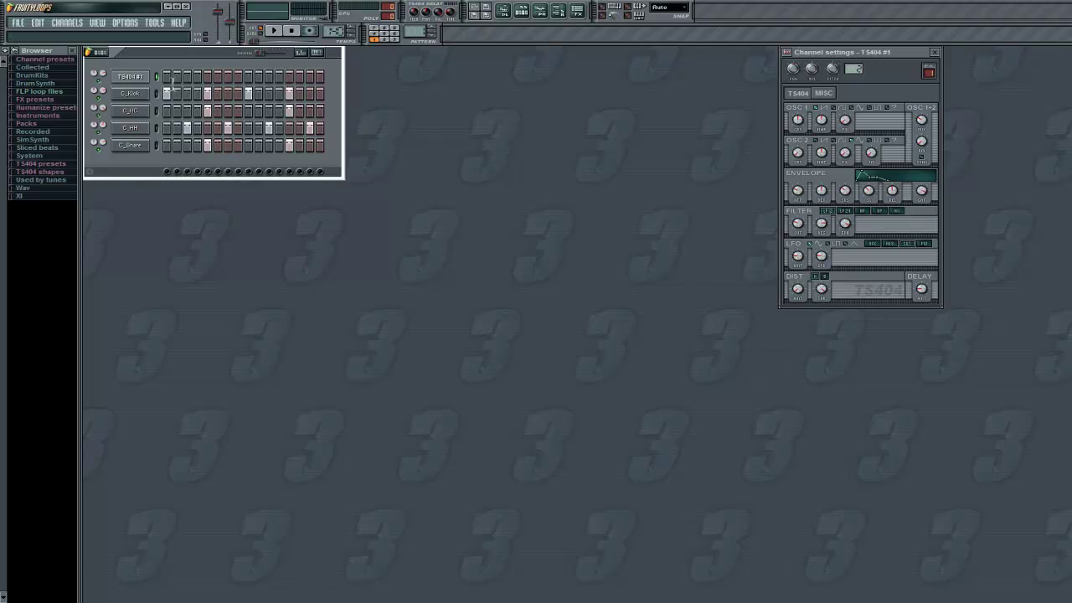
double_click(157, 76)
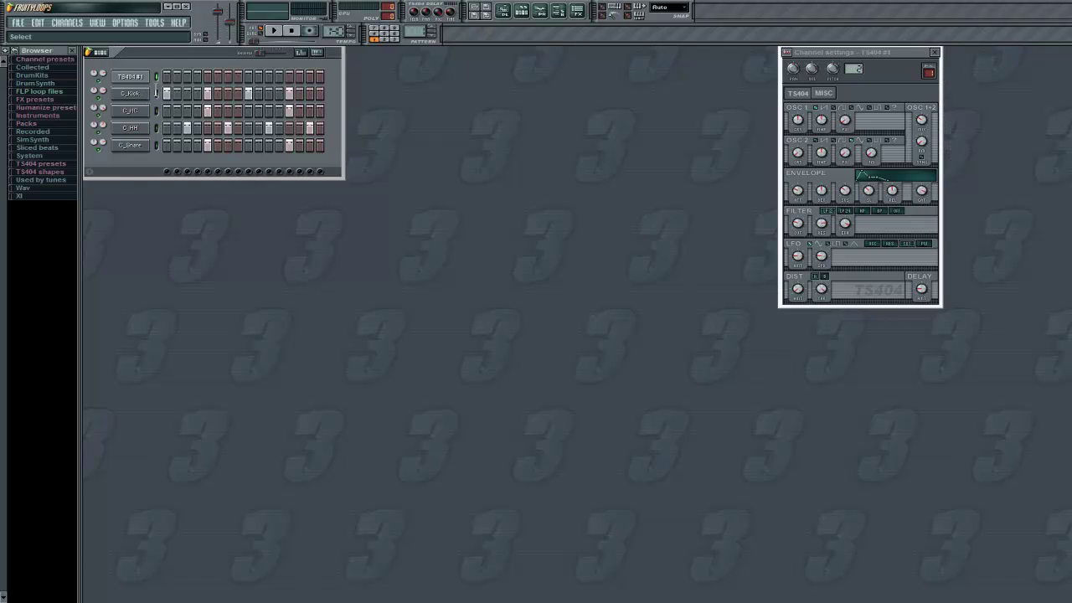
left_click(156, 93)
left_click(817, 94)
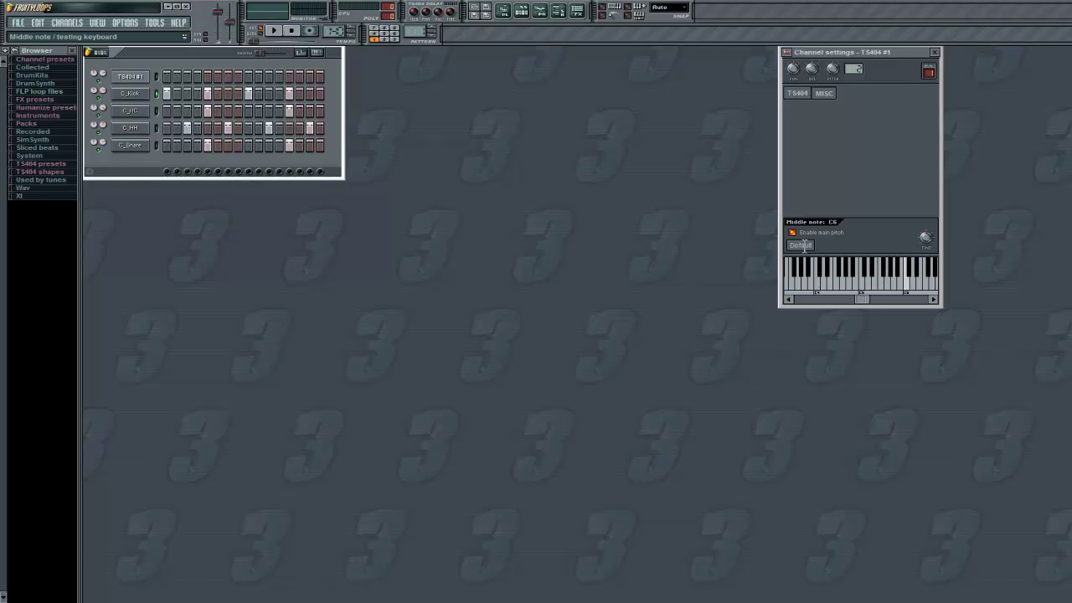
left_click(934, 52)
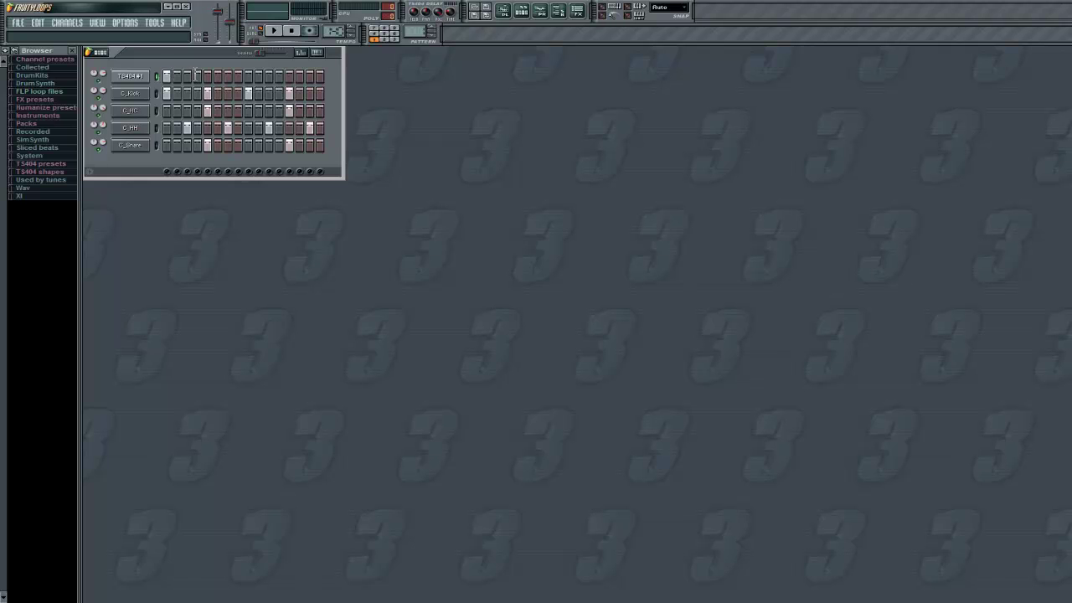
Step: Place TS404 #1 notes on steps 1, 4, 7 and 10, and audition the pattern
key("space")
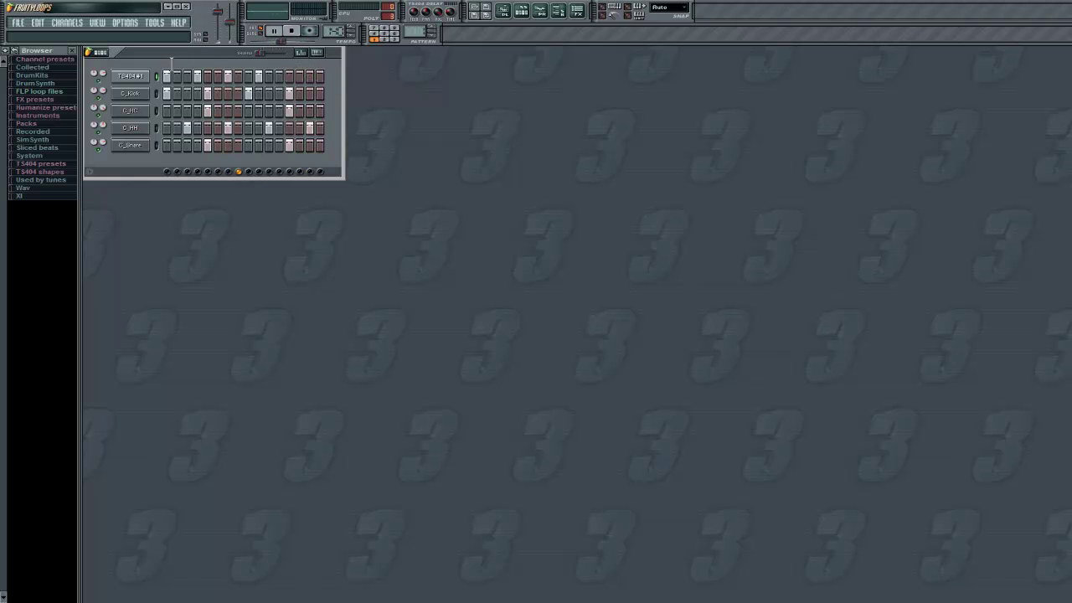
key("space")
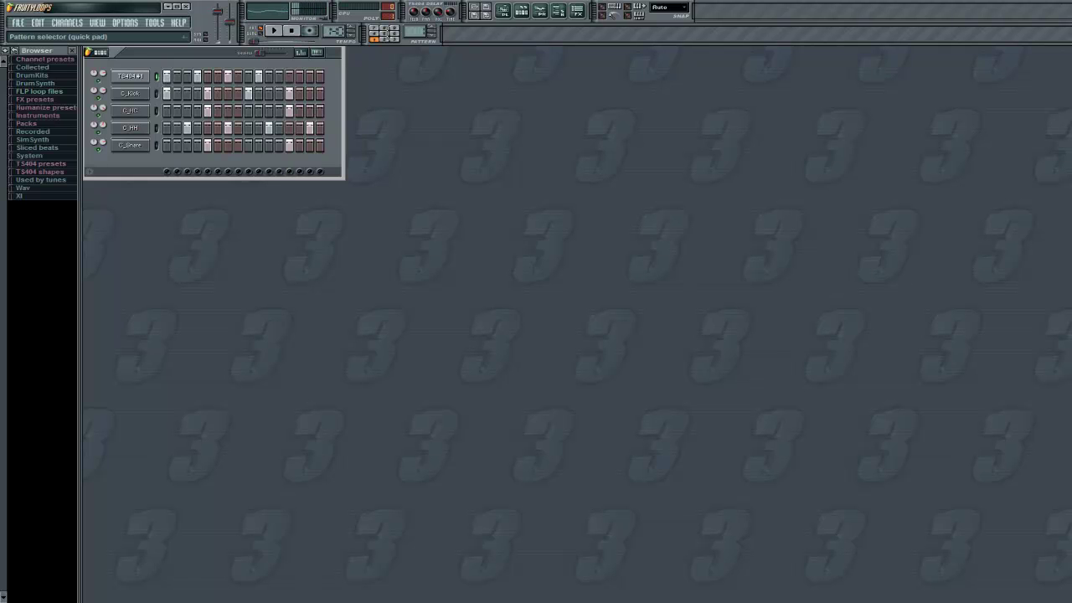
Step: Switch to pattern 2, add a 3x Osc channel, and reposition its settings window
left_click(382, 36)
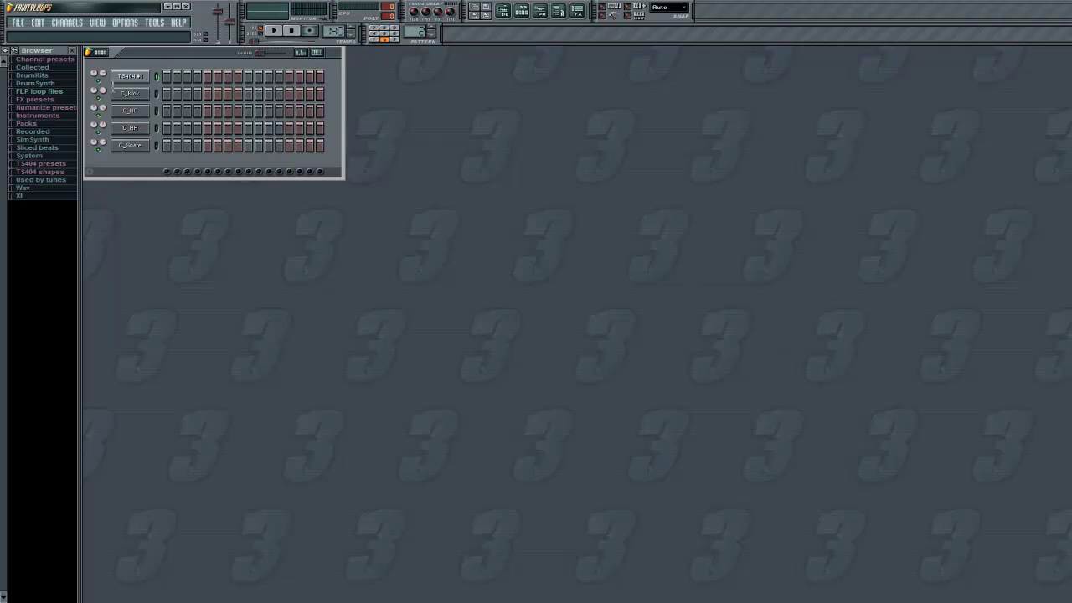
left_click(67, 21)
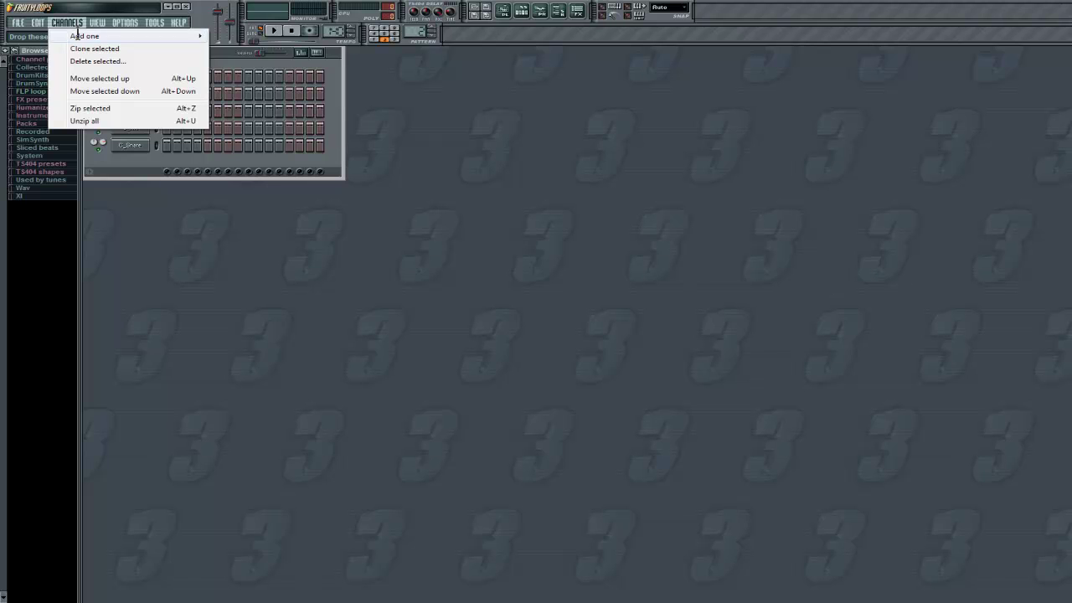
mouse_move(79, 35)
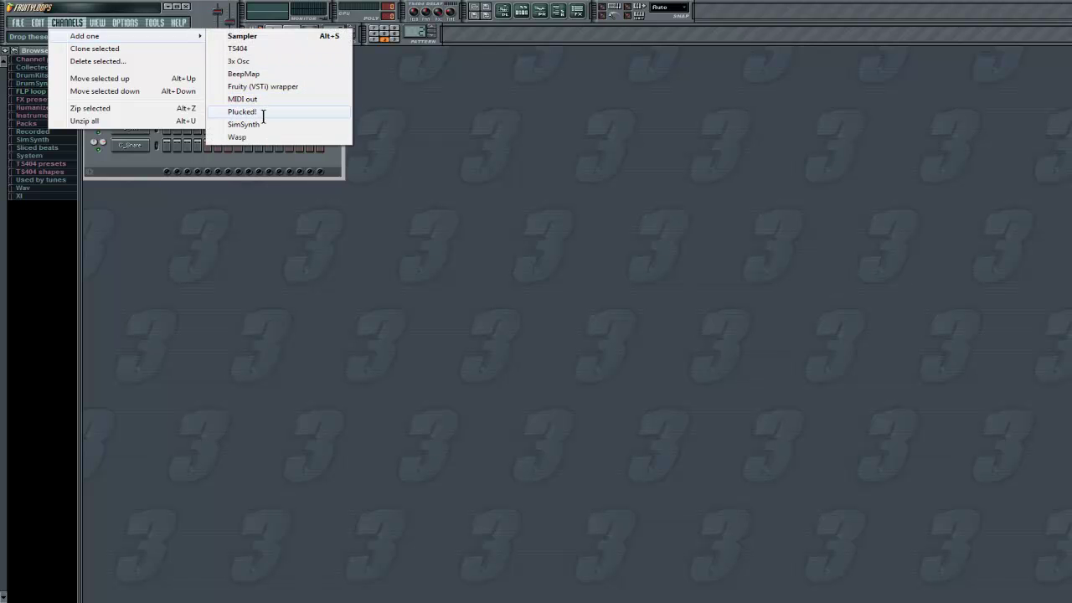
left_click(250, 61)
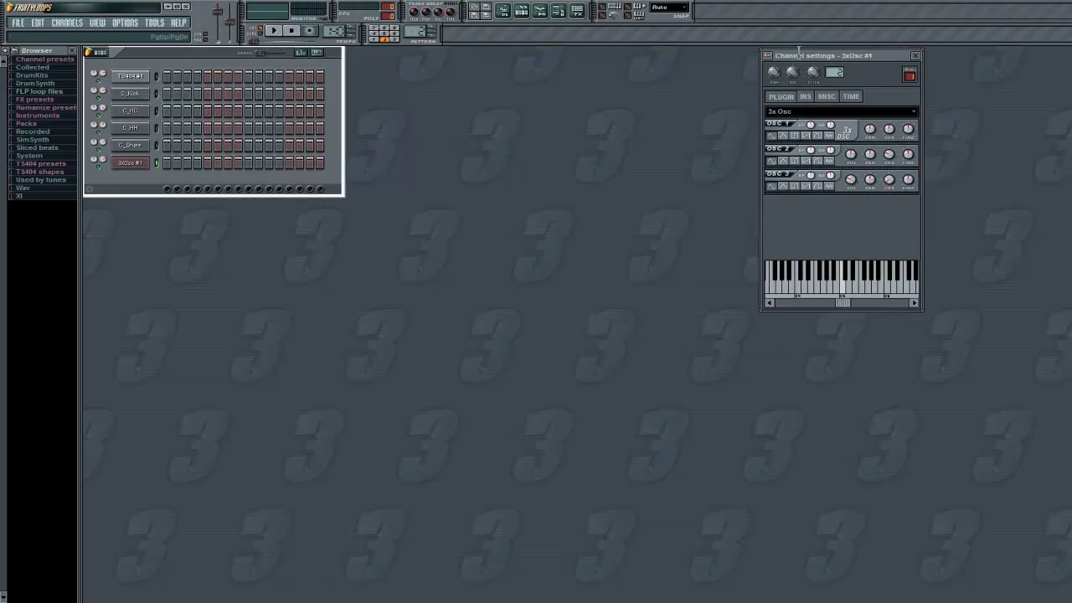
left_click_drag(711, 298, 766, 290)
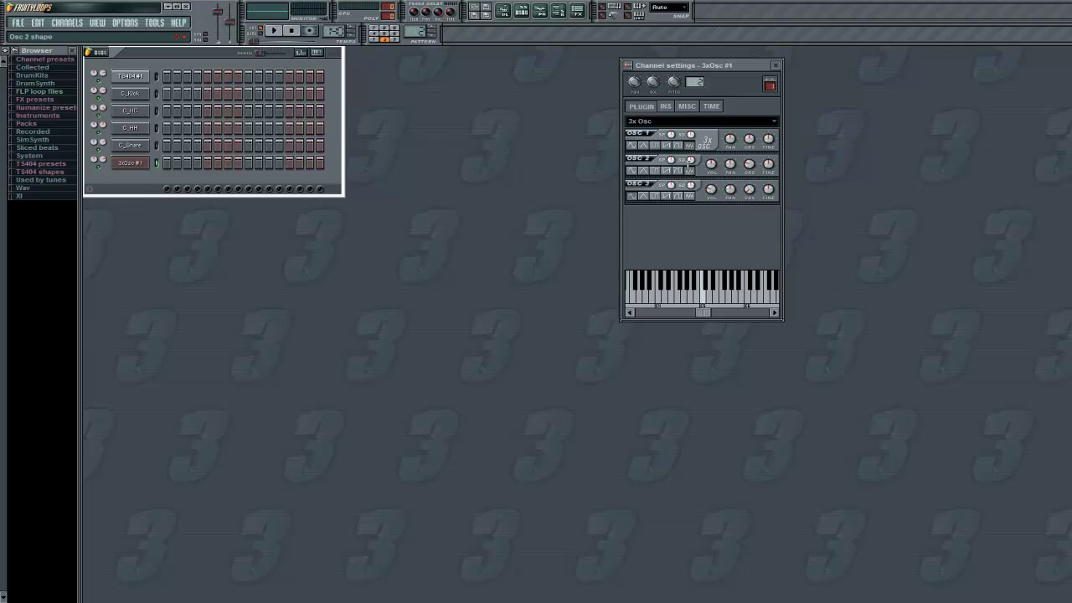
Step: Audition the 3xOsc #1 sound with various notes on the testing keyboard and close the channel settings
left_click(720, 289)
left_click(714, 289)
left_click(703, 289)
left_click(702, 292)
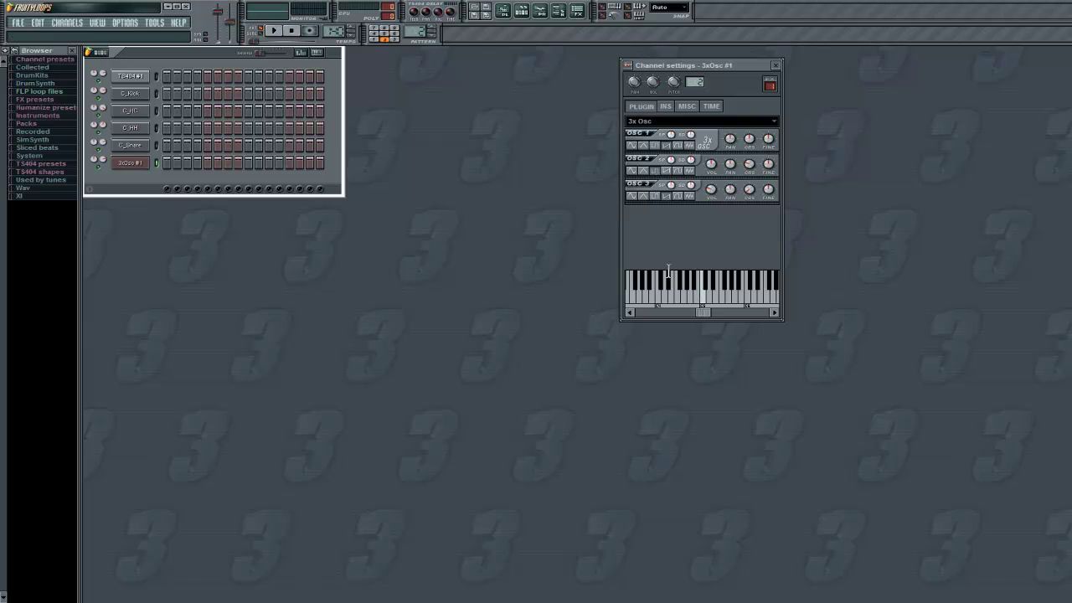
left_click(713, 289)
left_click_drag(703, 295, 477, 307)
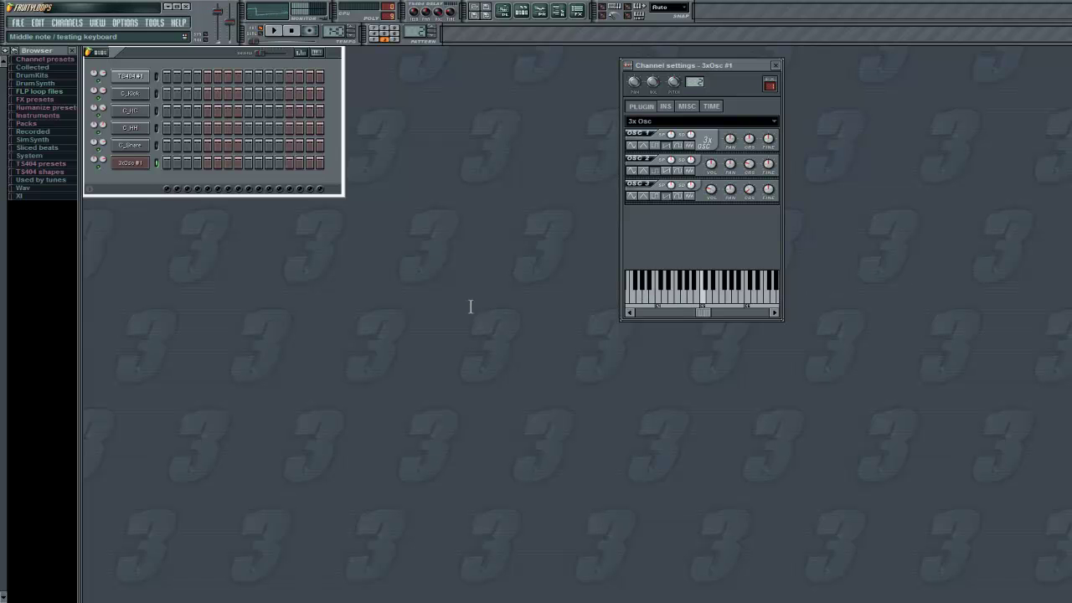
left_click_drag(555, 289, 598, 292)
left_click_drag(674, 286, 639, 291)
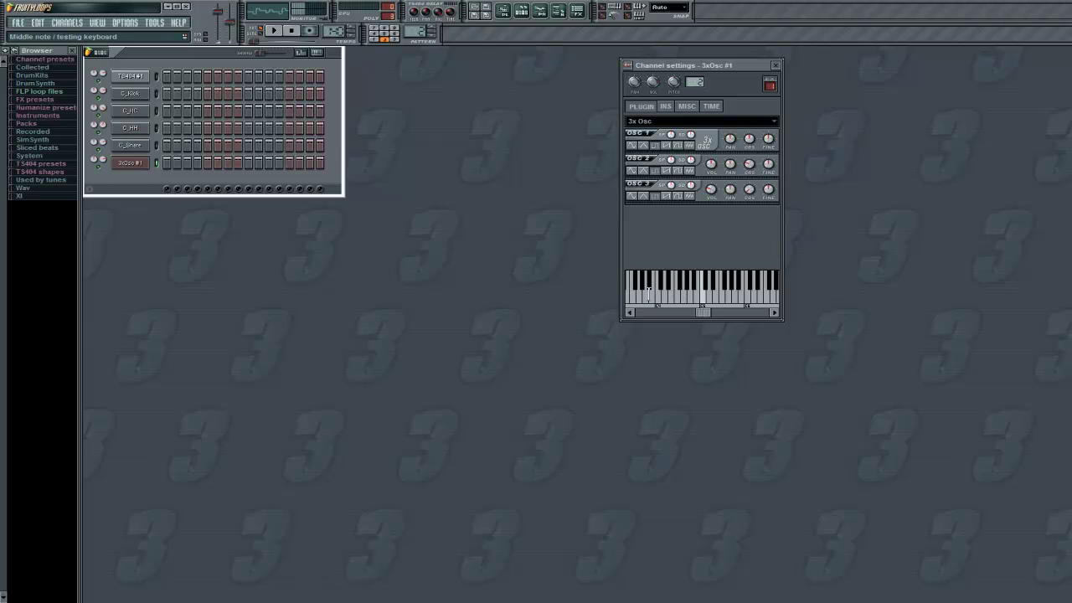
left_click(776, 65)
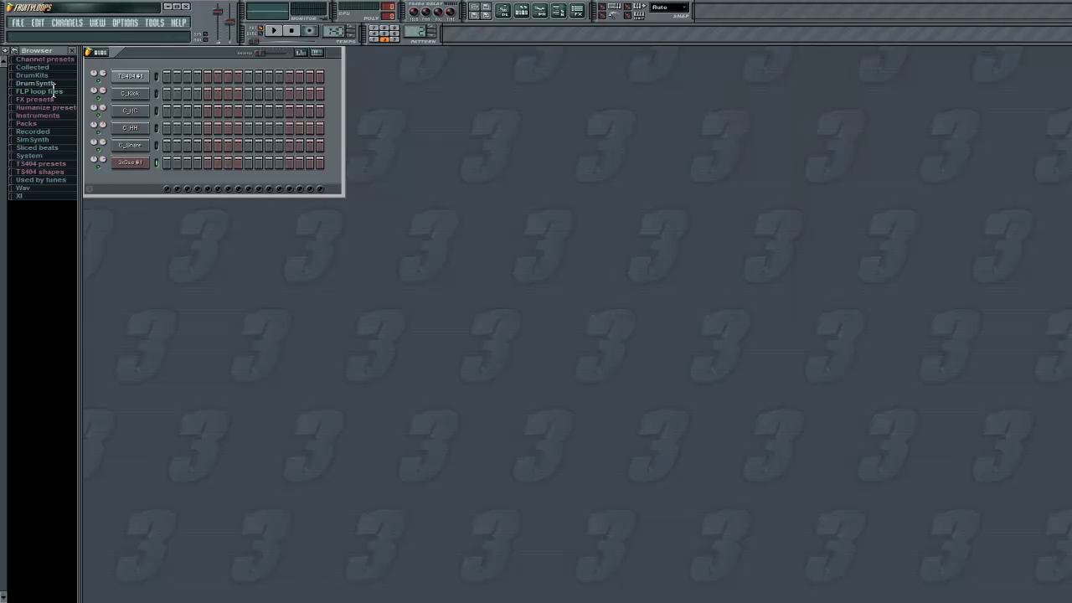
Step: Try a 3xOsc #1 note near the start of the pattern, audition it, and remove it
left_click(174, 162)
key("space")
key("space")
right_click(175, 161)
Step: Reopen the 3xOsc #1 settings and reduce the attack of its instrument envelope
left_click(130, 161)
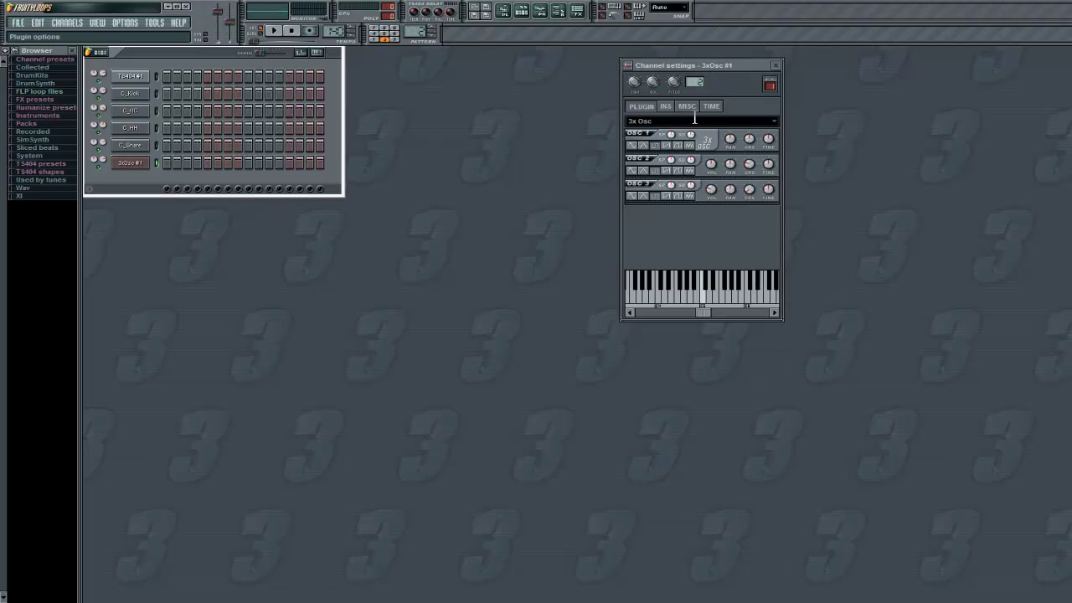
left_click(657, 107)
left_click(664, 106)
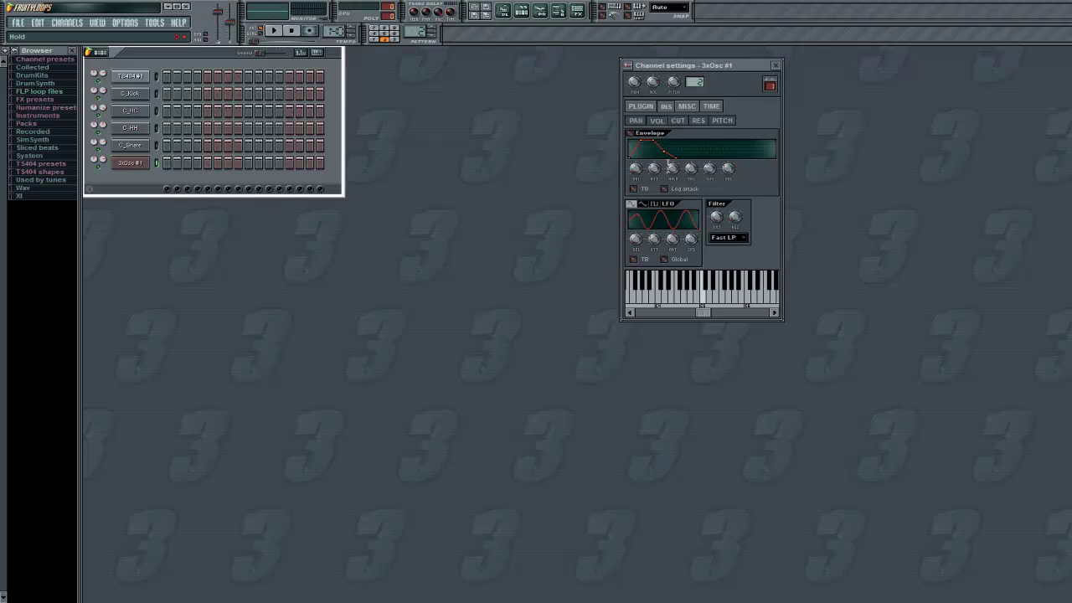
left_click_drag(653, 169, 666, 257)
Step: Place 3xOsc #1 notes on steps 1, 4 and 8, and shorten the envelope's hold while auditioning
left_click(166, 162)
key("space")
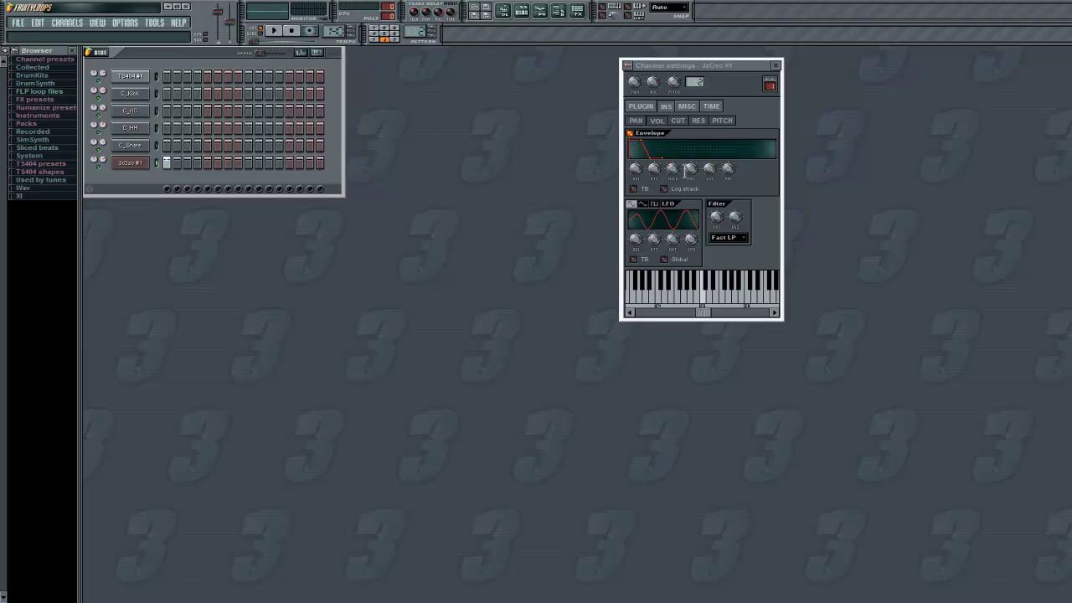
left_click_drag(673, 168, 678, 230)
key("space")
key("space")
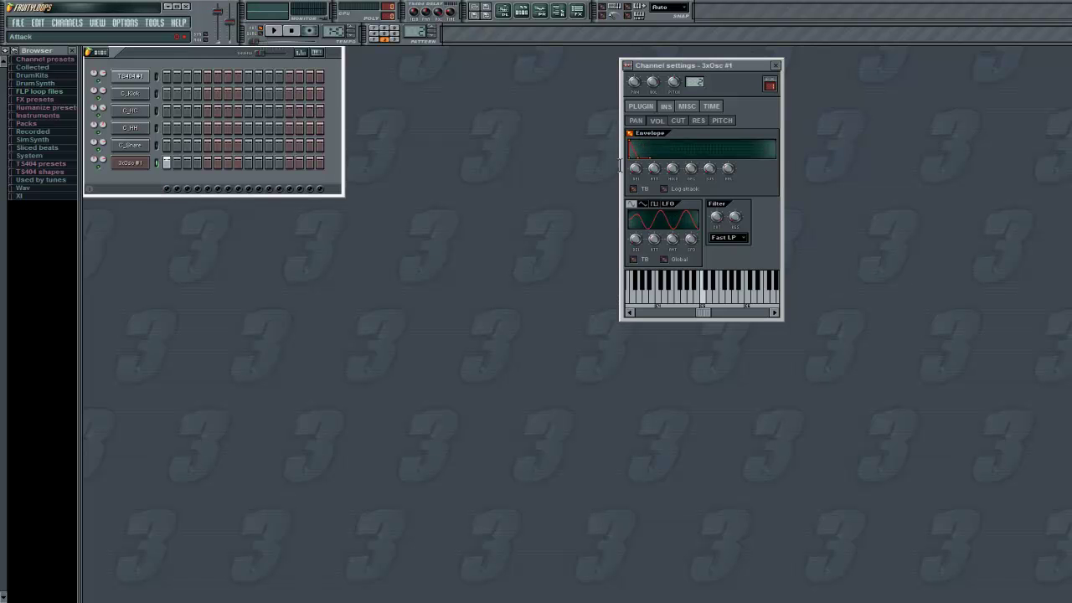
left_click(194, 162)
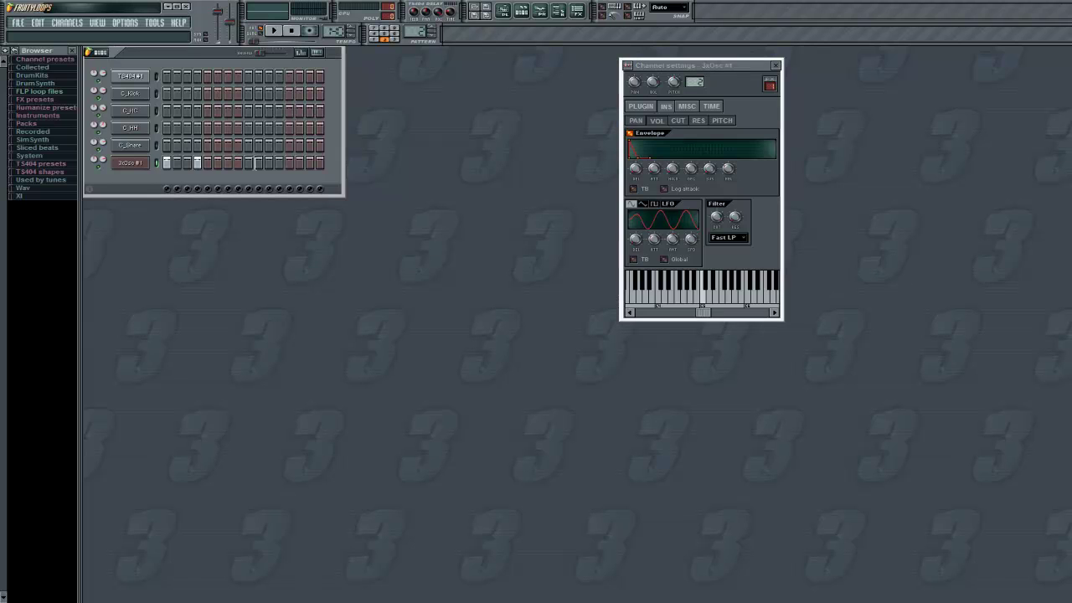
left_click(239, 162)
Step: Switch to pattern 3 and add the BassVoice sample from the Basic pack's Voices folder as a new channel
left_click(394, 39)
left_click(72, 25)
left_click(72, 25)
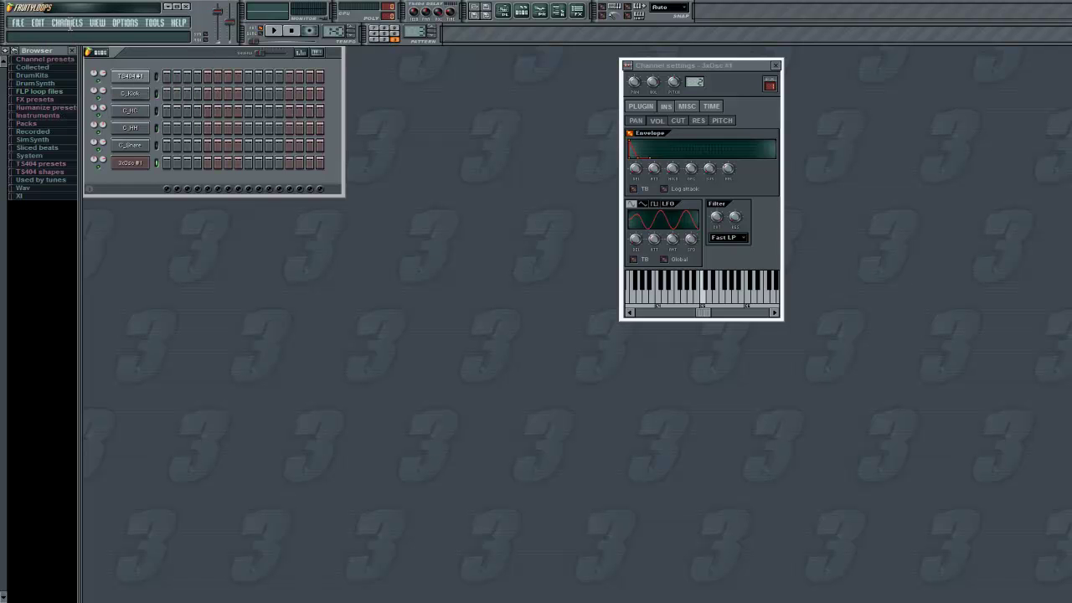
left_click(37, 123)
left_click(35, 131)
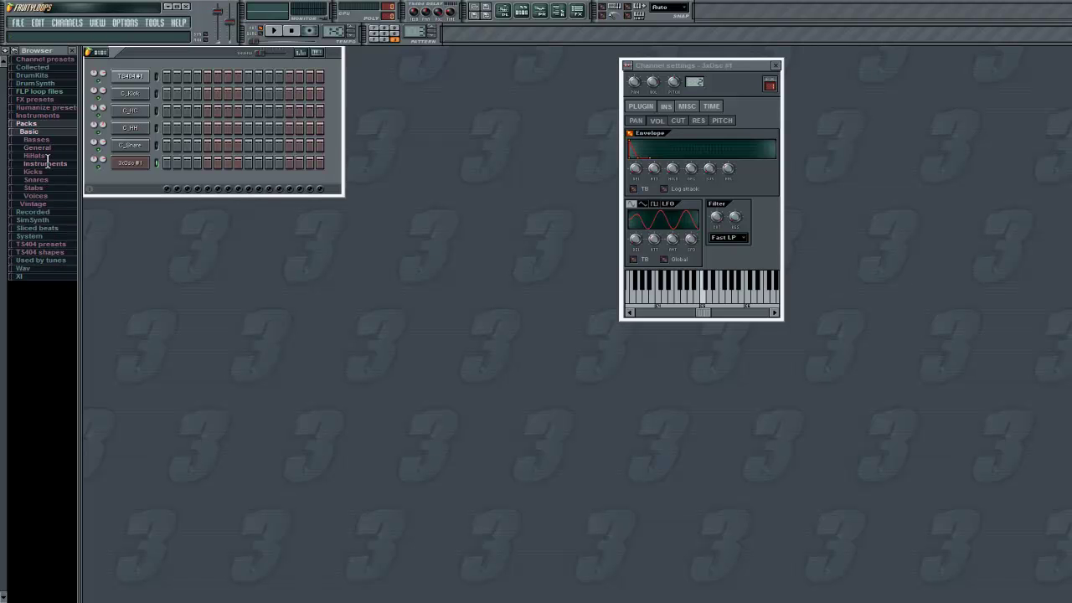
left_click(46, 195)
left_click(46, 204)
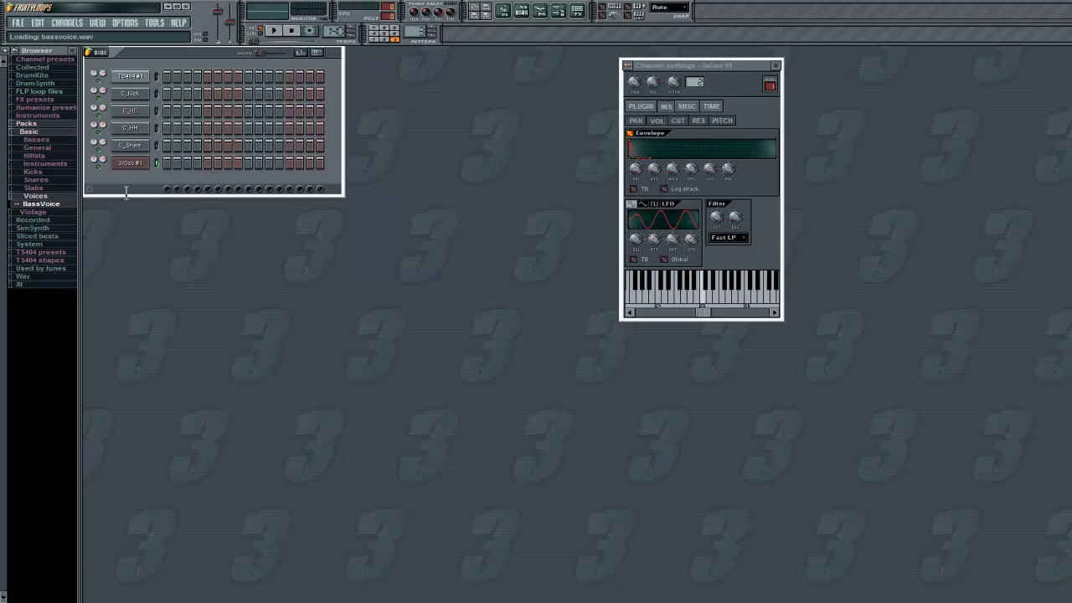
left_click_drag(126, 174, 127, 176)
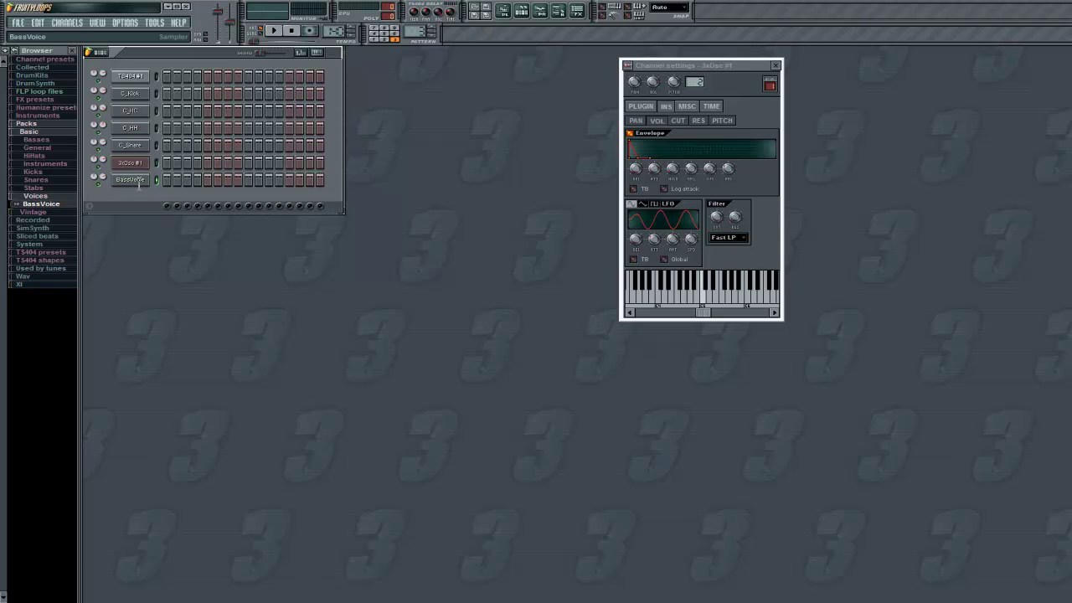
Step: Place BassVoice hits on steps 3, 7, 11 and 15, and audition the pattern
left_click(187, 178)
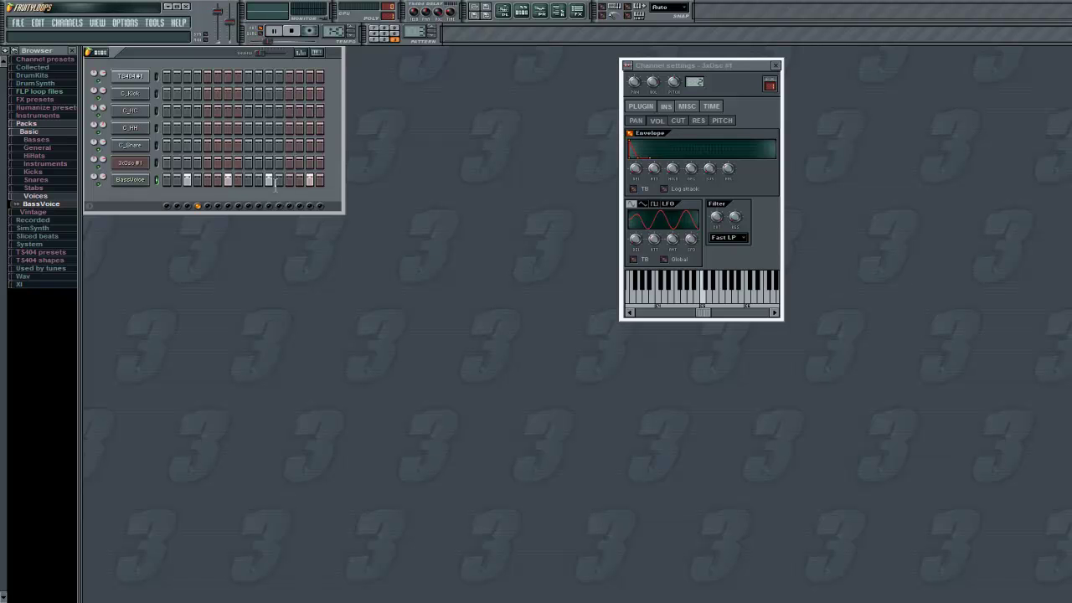
key("space")
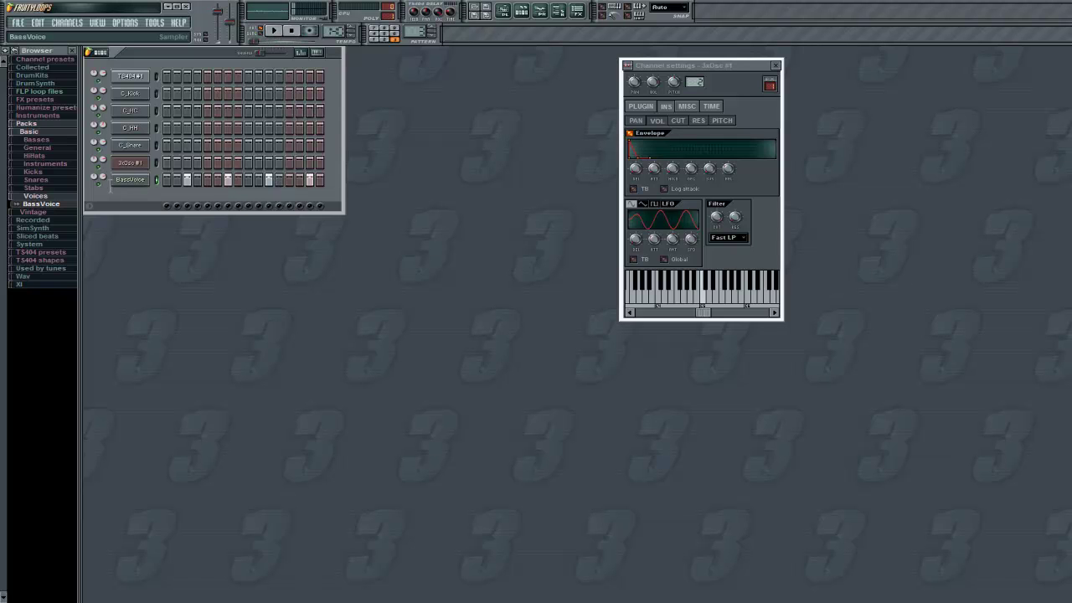
Step: Open the BassVoice sample settings, try the tempo stretch control, and close the window
left_click(122, 180)
left_click(637, 107)
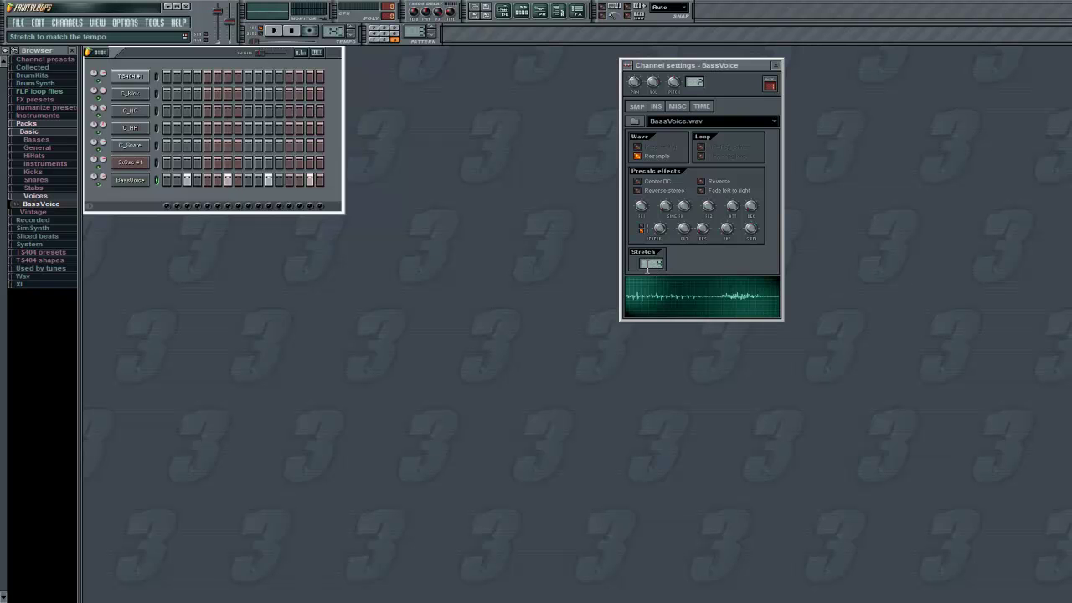
left_click_drag(651, 272, 651, 264)
left_click(776, 65)
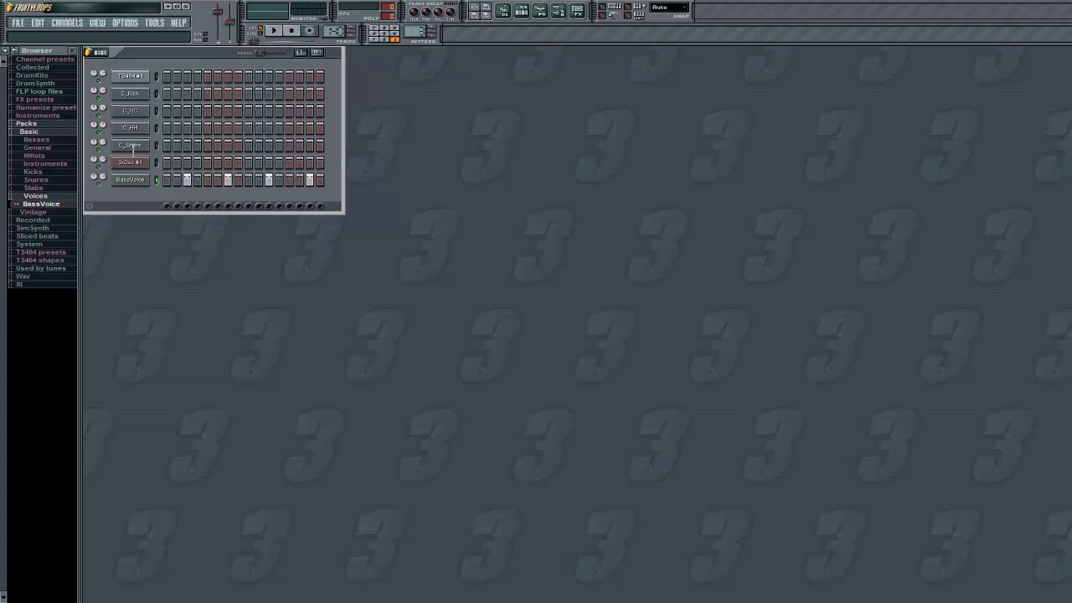
Step: Add the AtomSD snare and the GrandPiano instrument from the Basic pack as new channels
left_click(46, 179)
left_click_drag(50, 200, 139, 198)
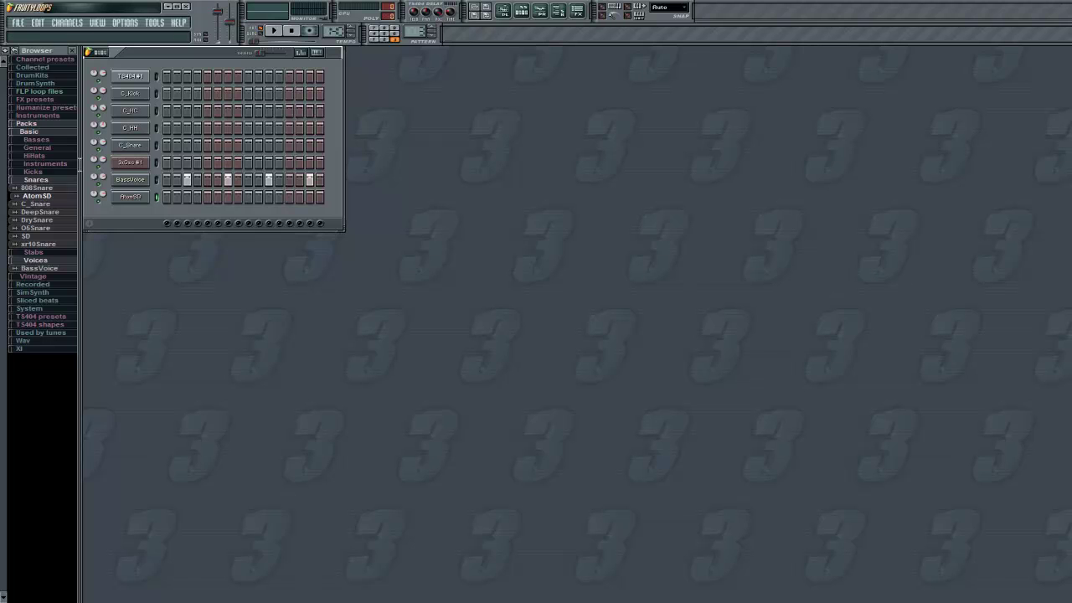
left_click(52, 179)
left_click(46, 164)
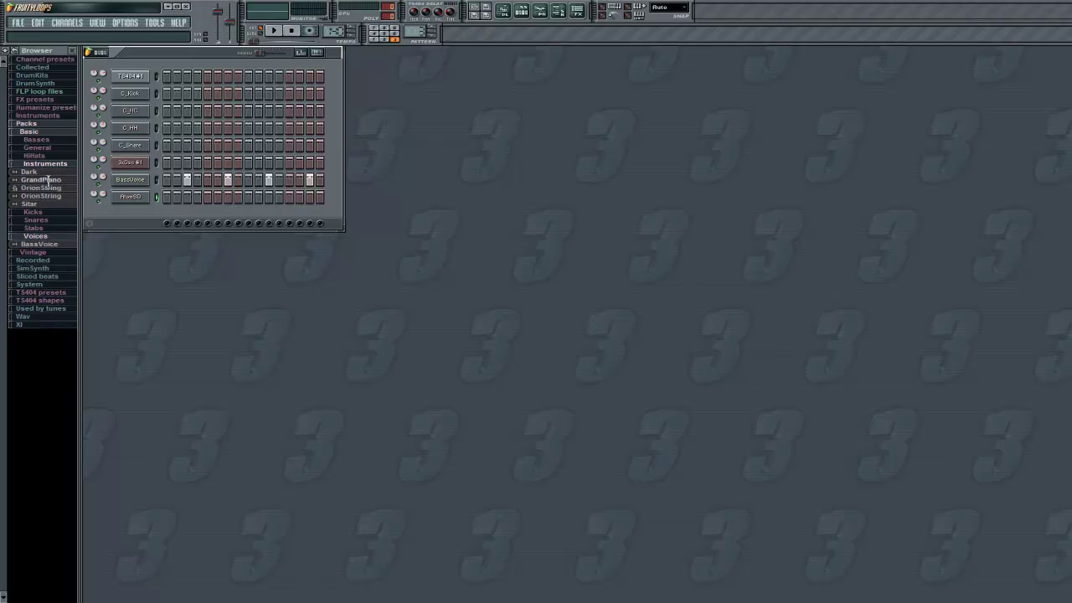
left_click_drag(42, 180, 131, 214)
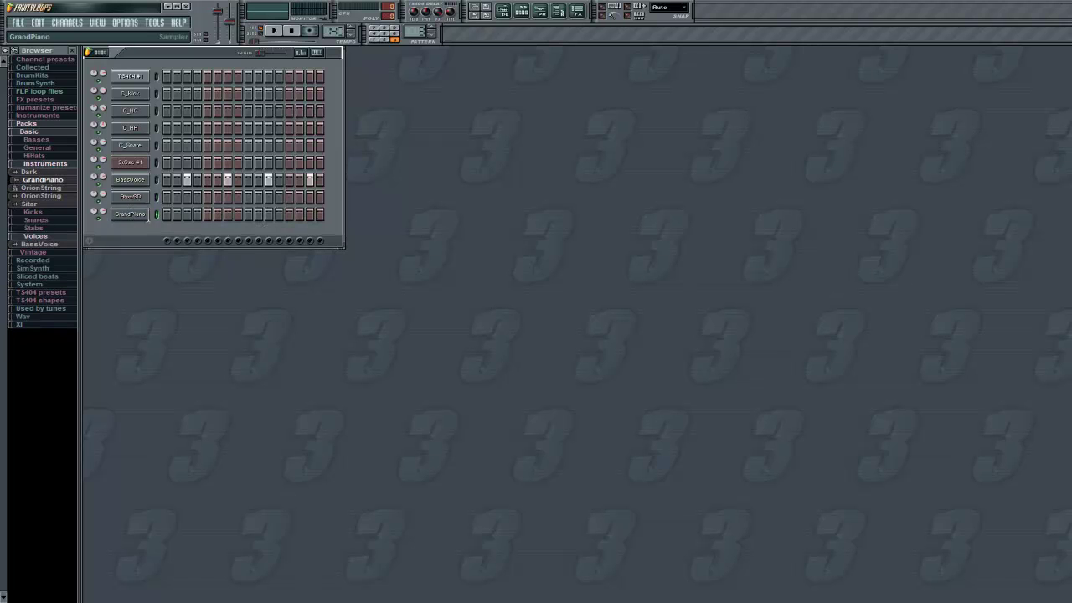
Step: In GrandPiano's piano roll, draw a 17-note melody across the first two bars, starting on C5 and ranging from F4 to C#6
right_click(124, 216)
left_click(179, 213)
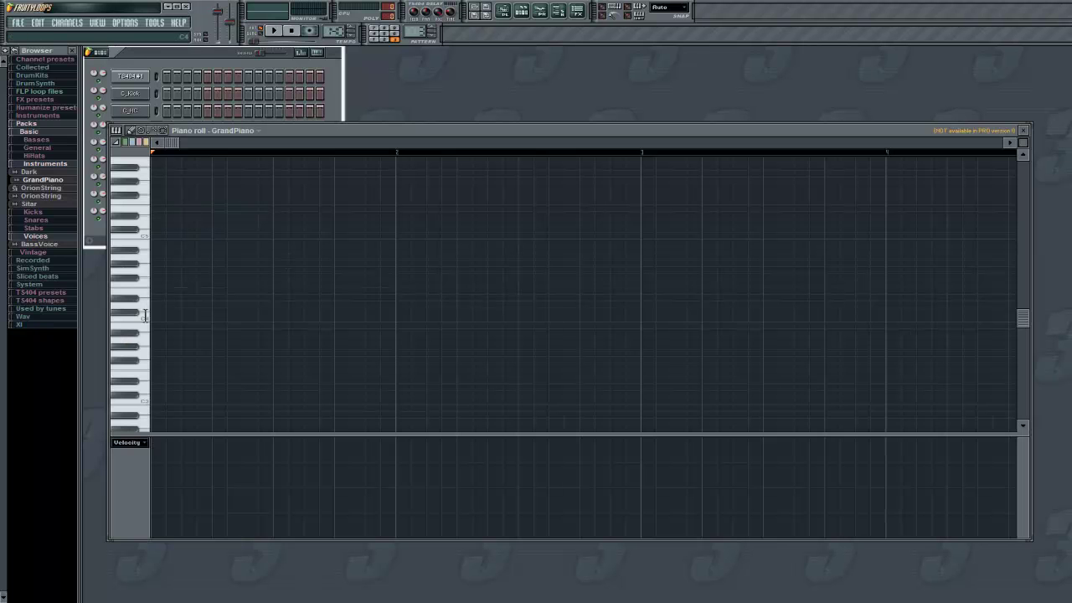
scroll(144, 289, "up", 2)
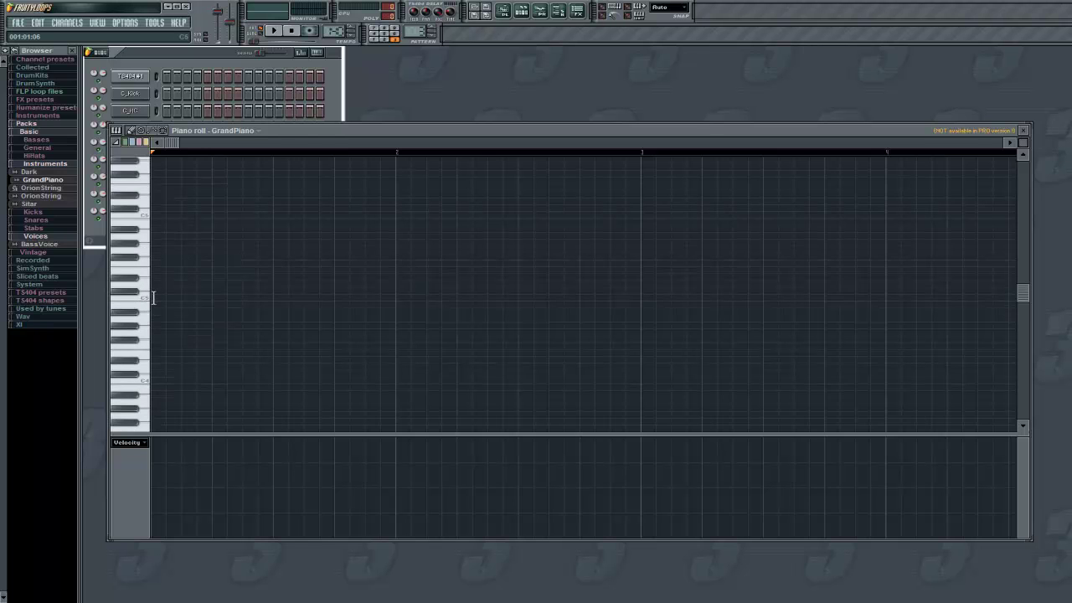
left_click(154, 297)
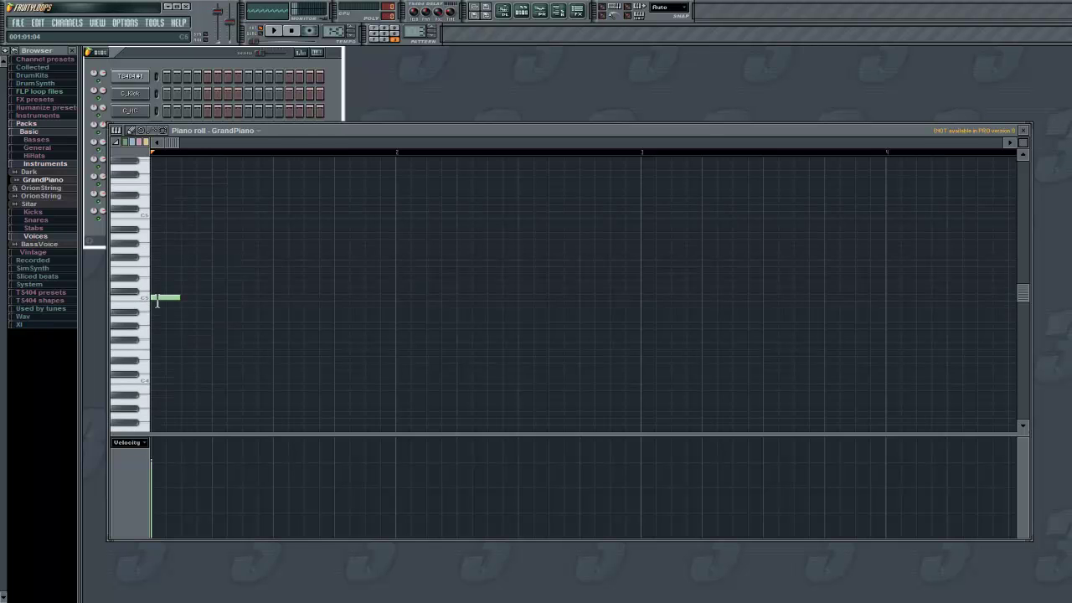
left_click(197, 344)
left_click(244, 324)
left_click(277, 296)
left_click(308, 257)
left_click(338, 207)
left_click(369, 242)
left_click_drag(369, 270, 369, 284)
left_click(397, 318)
left_click(412, 289)
left_click(443, 242)
left_click(474, 228)
left_click(504, 283)
left_click(504, 317)
left_click(566, 331)
left_click(611, 290)
left_click(598, 228)
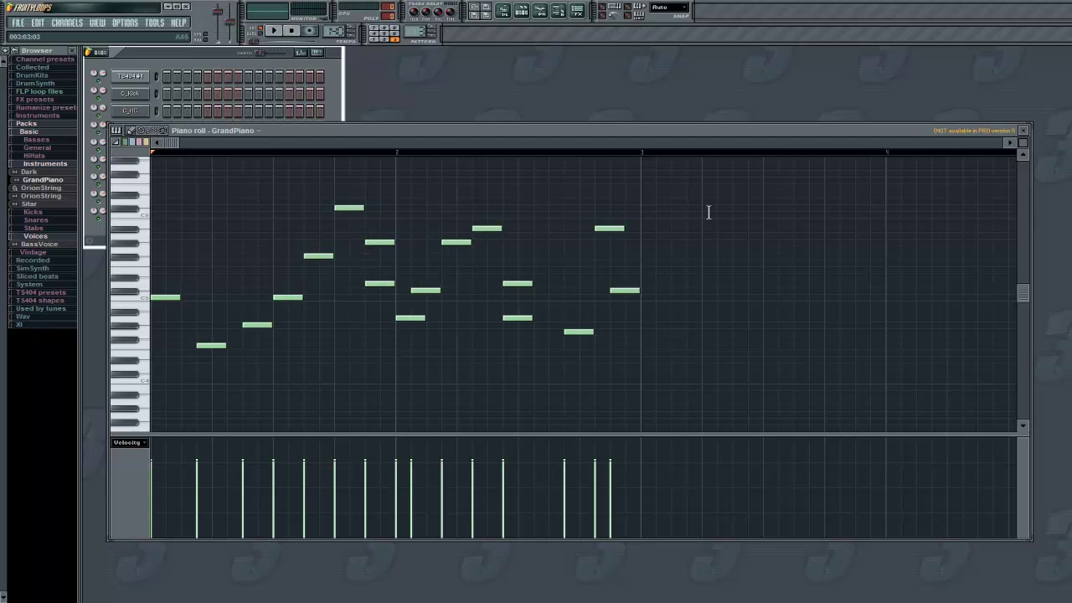
Step: Close the piano roll and audition the GrandPiano melody with the BassVoice hits
left_click(1023, 129)
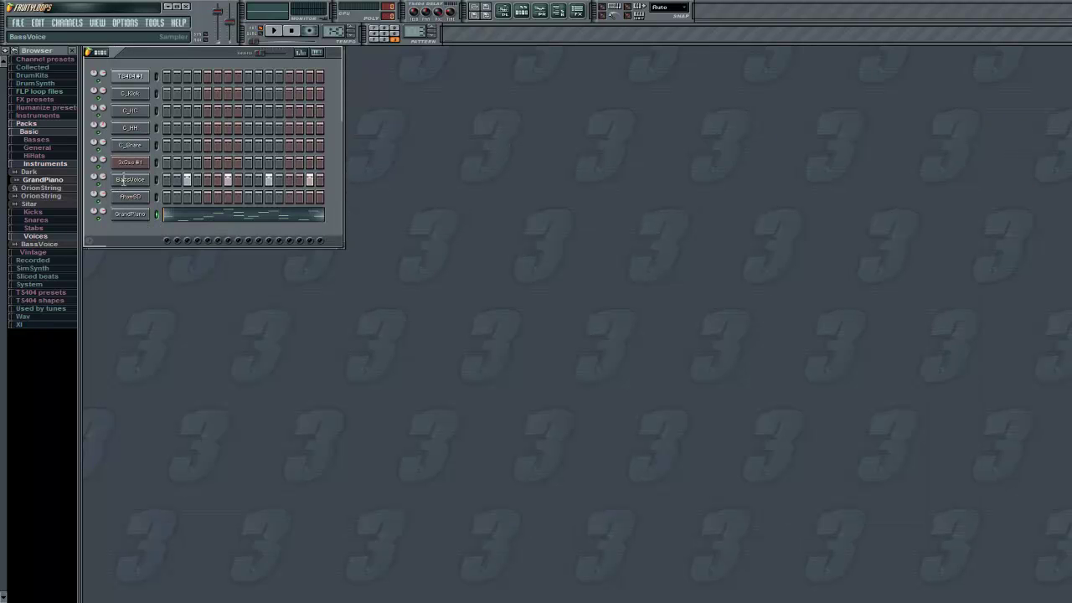
key("space")
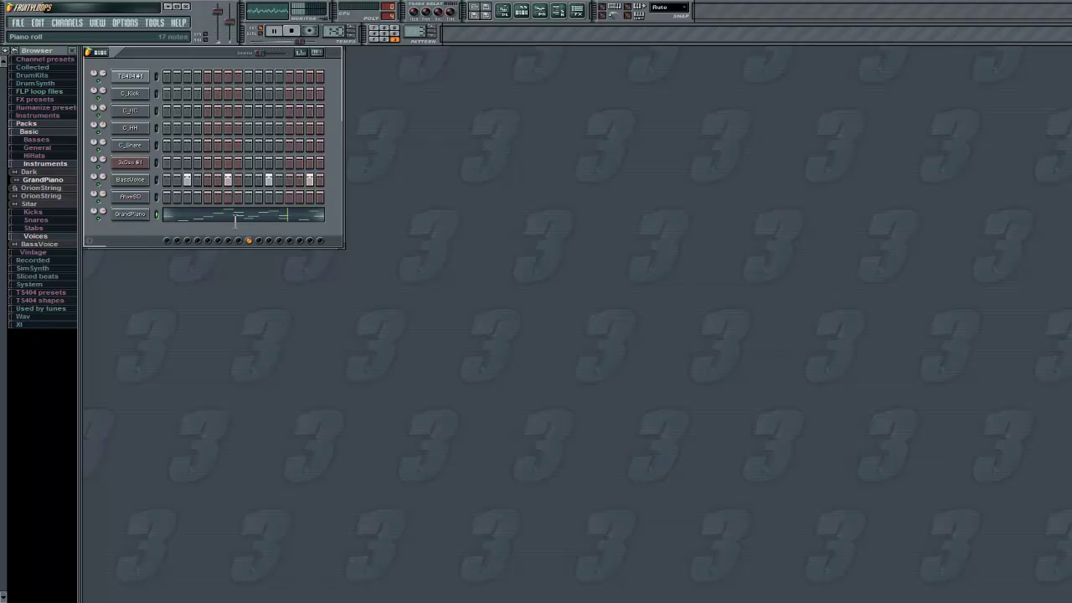
key("space")
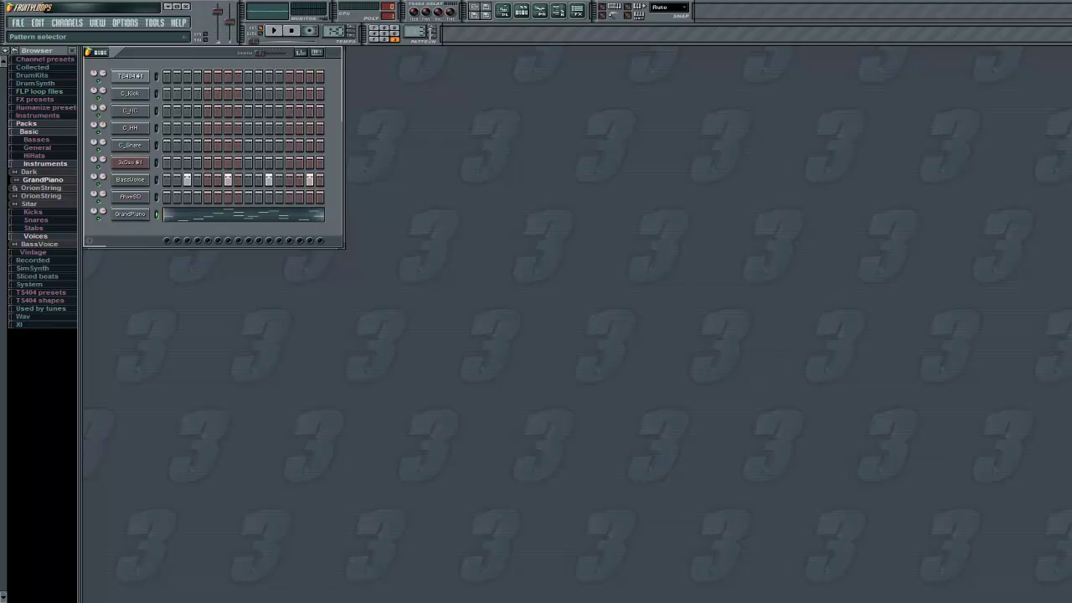
Step: Show the playlist, switch to pattern 4, and place AtomSD hits on steps 1, 5 to 9 and 12 to 16
left_click(502, 10)
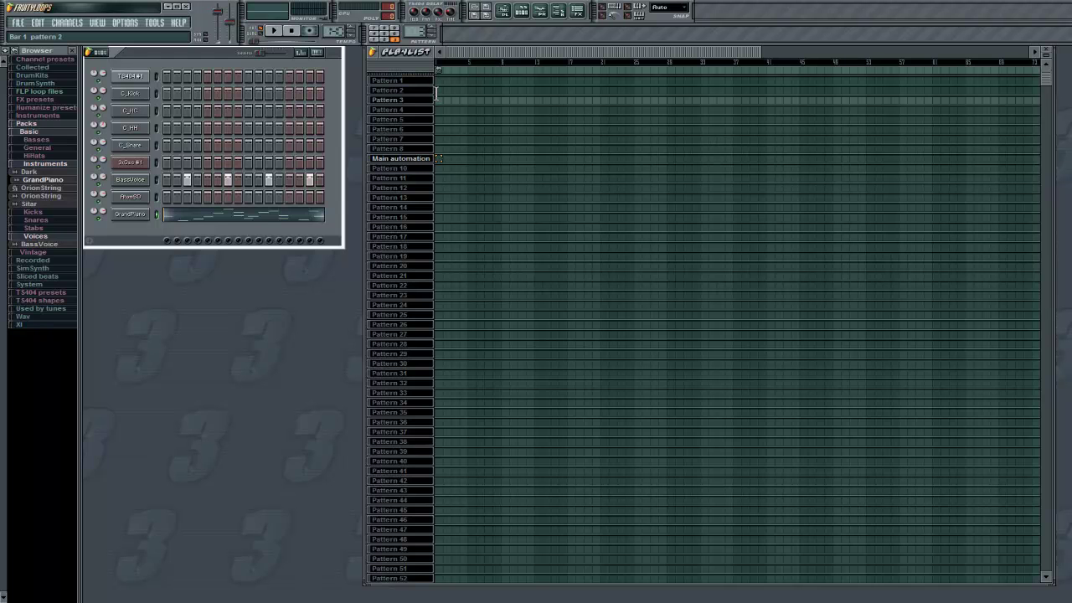
left_click(374, 34)
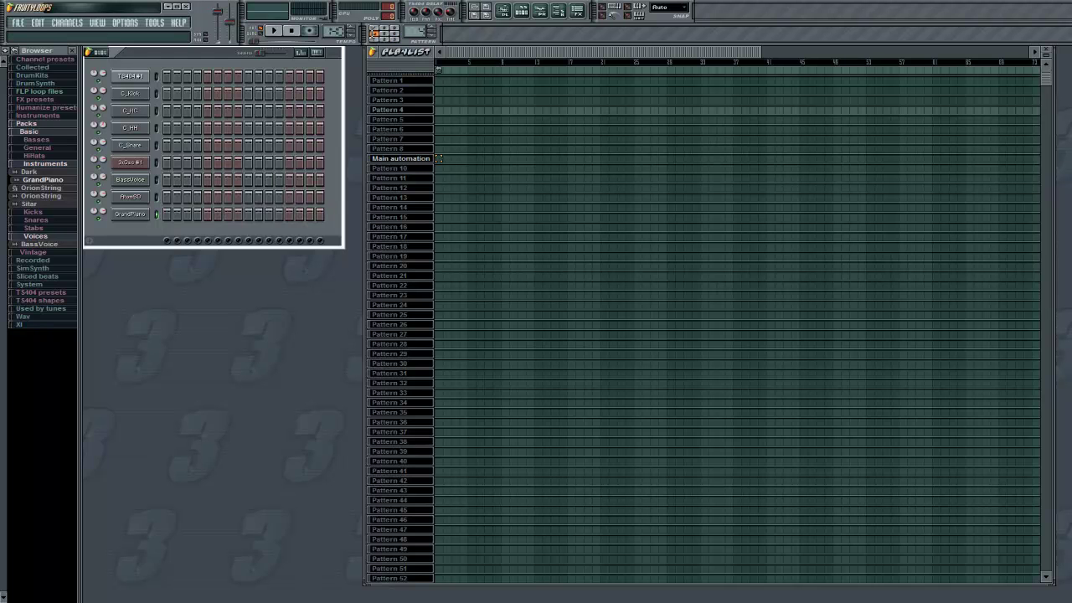
left_click(165, 195)
left_click_drag(208, 196, 320, 196)
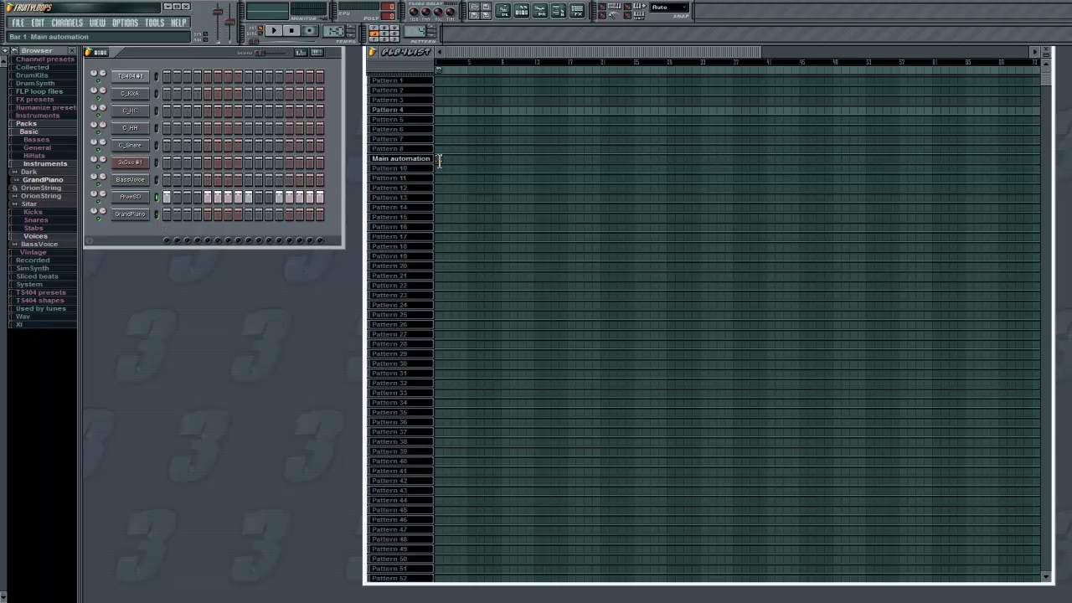
Step: Fill the playlist through bar 24 with Pattern 4 from bar 1, Pattern 2 from bar 5, Pattern 3 from bar 9 and Pattern 1 from bar 13
mouse_move(436, 109)
left_mouse_down()
mouse_move(495, 110)
mouse_move(492, 89)
mouse_move(526, 87)
mouse_move(503, 107)
mouse_move(630, 109)
left_mouse_up()
left_click_drag(533, 90, 629, 90)
right_click(628, 99)
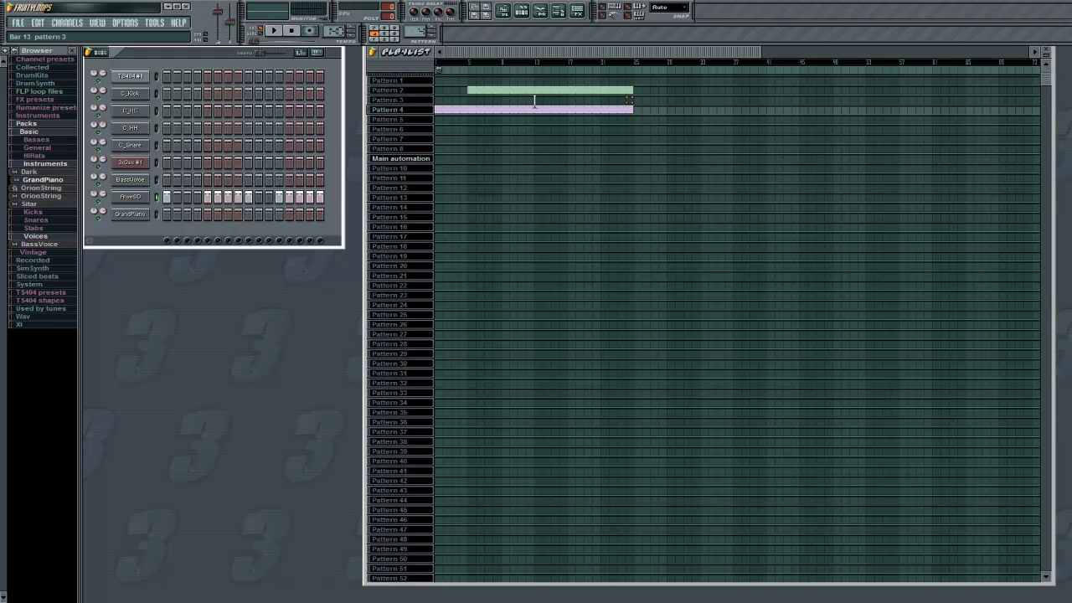
left_click_drag(504, 99, 629, 100)
left_click_drag(536, 80, 631, 80)
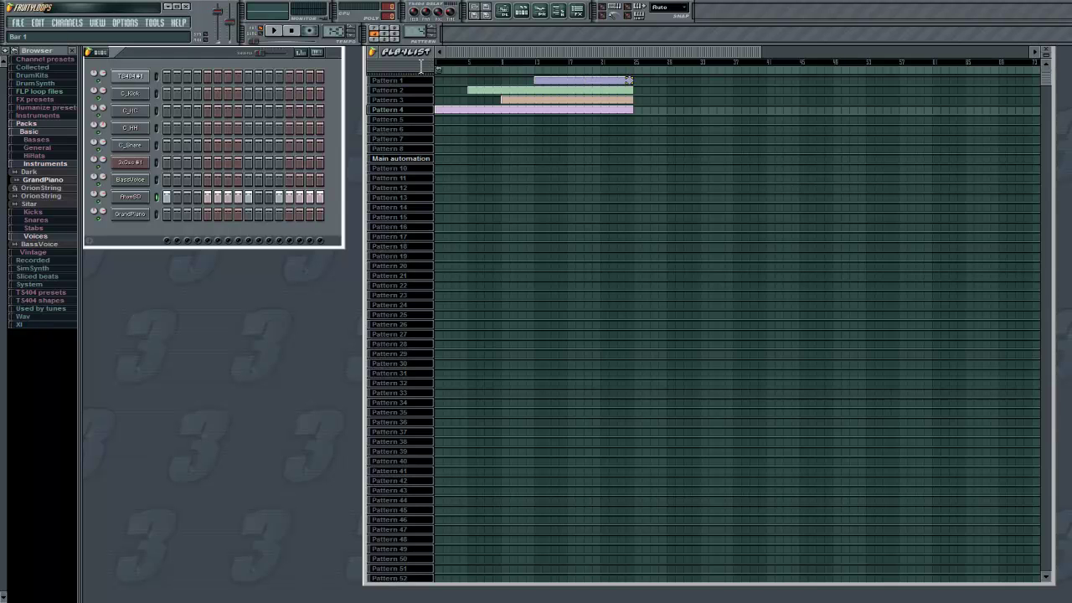
Step: Audition the four-pattern playlist arrangement from bar 1, and stop playback
key("space")
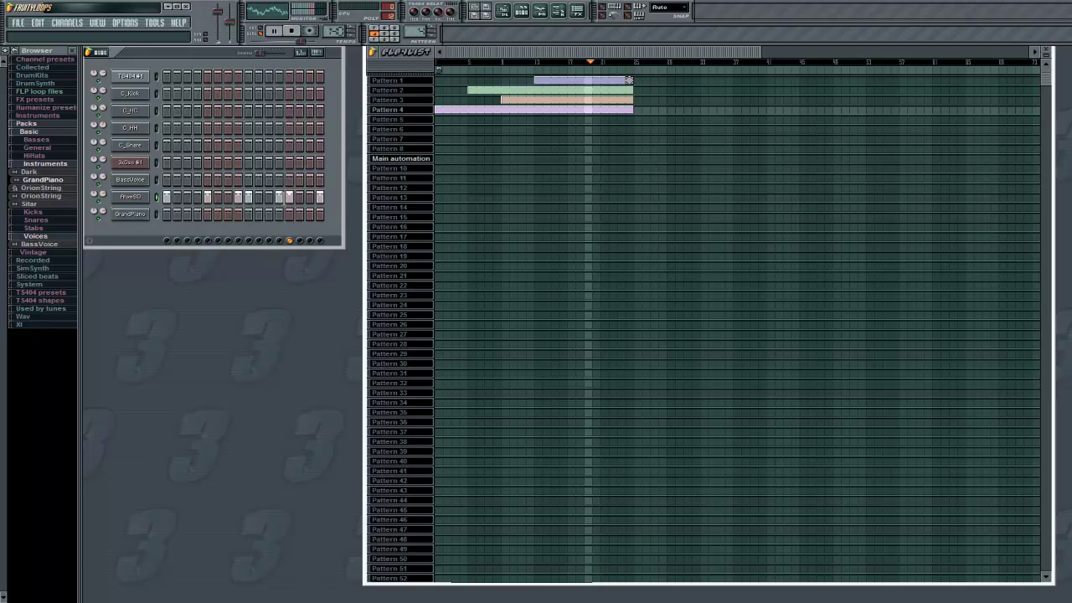
key("space")
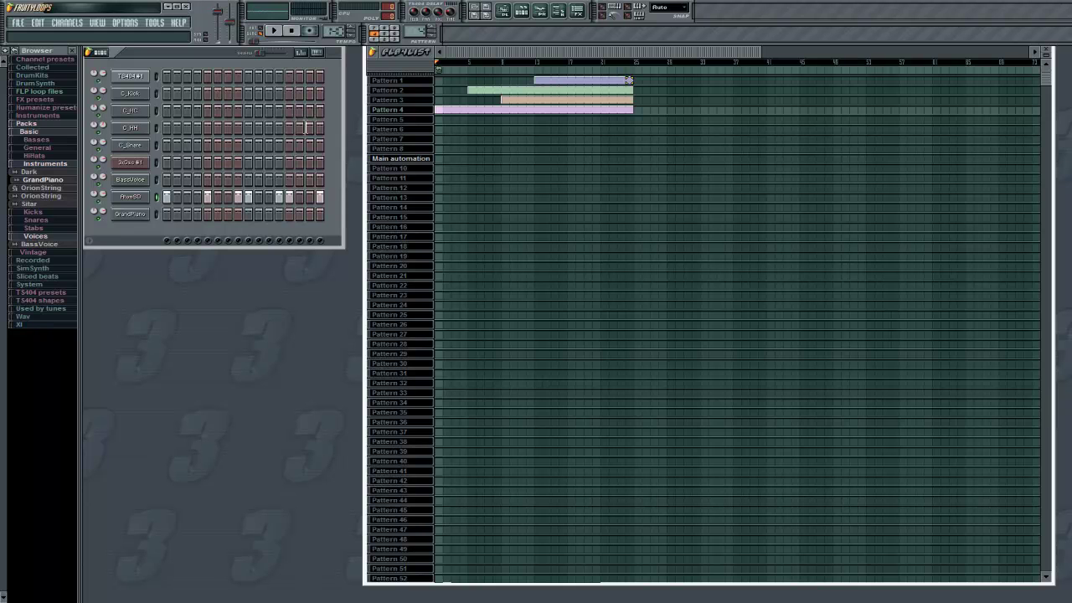
Step: Rename patterns 1 to 4 as Drums, Square, Bass Piano and snares, and Main automation as Yeah, and stop song playback
left_click(394, 159)
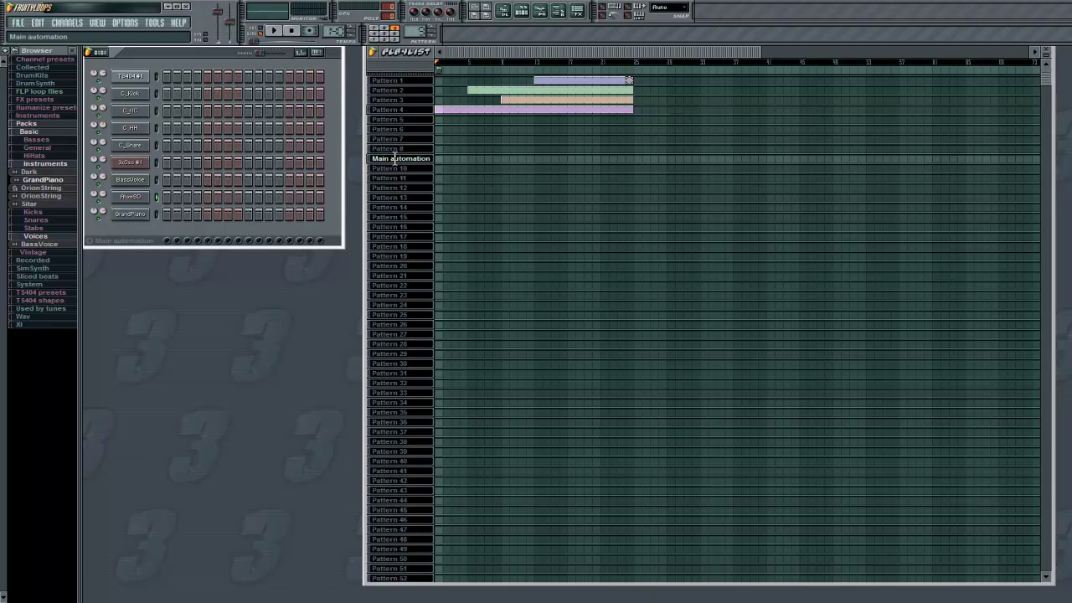
right_click(408, 164)
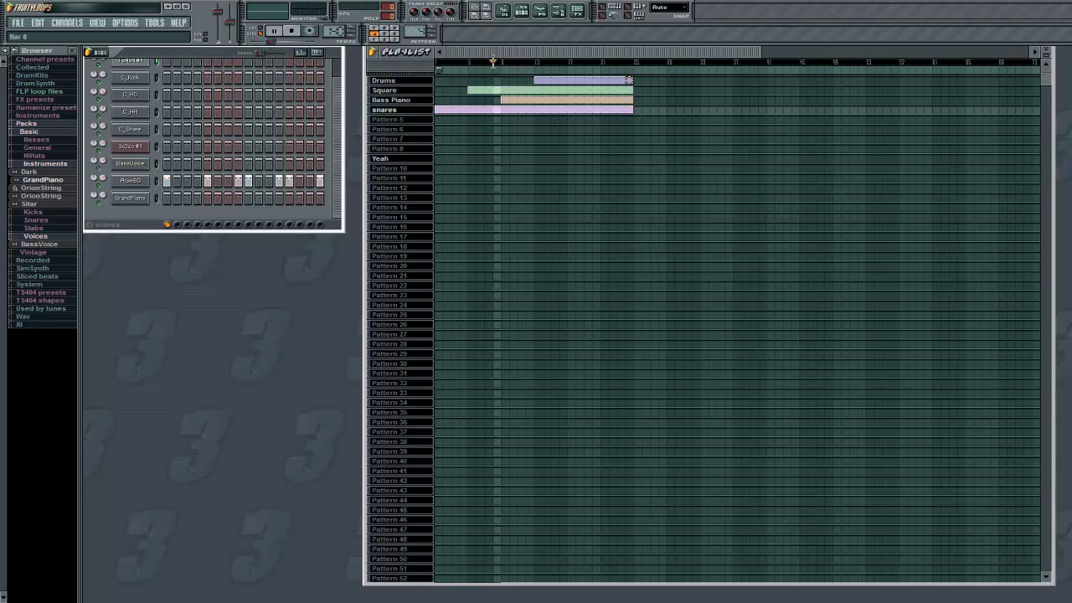
key("space")
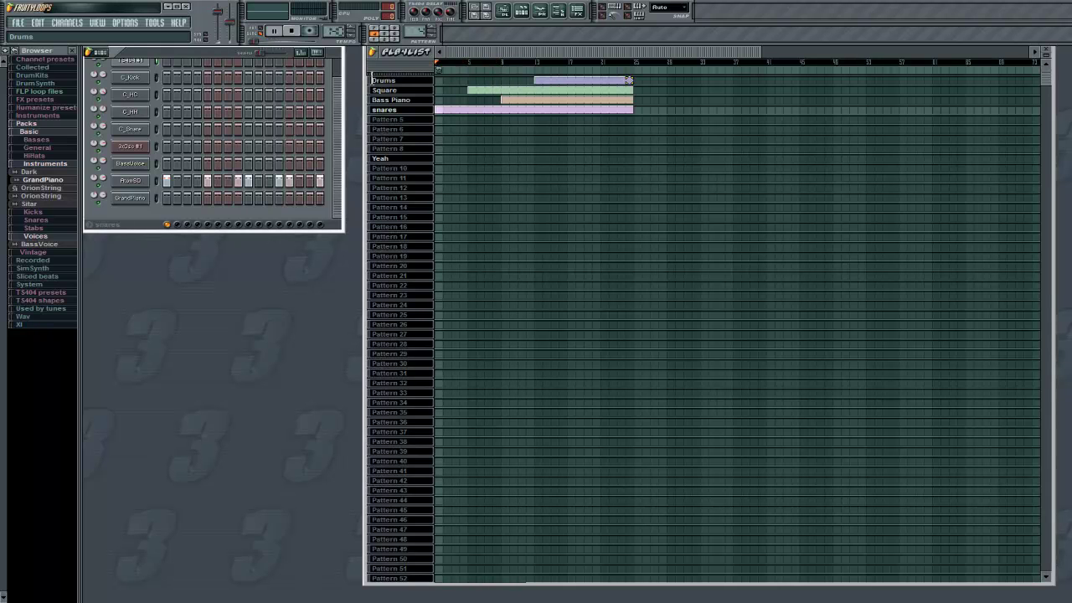